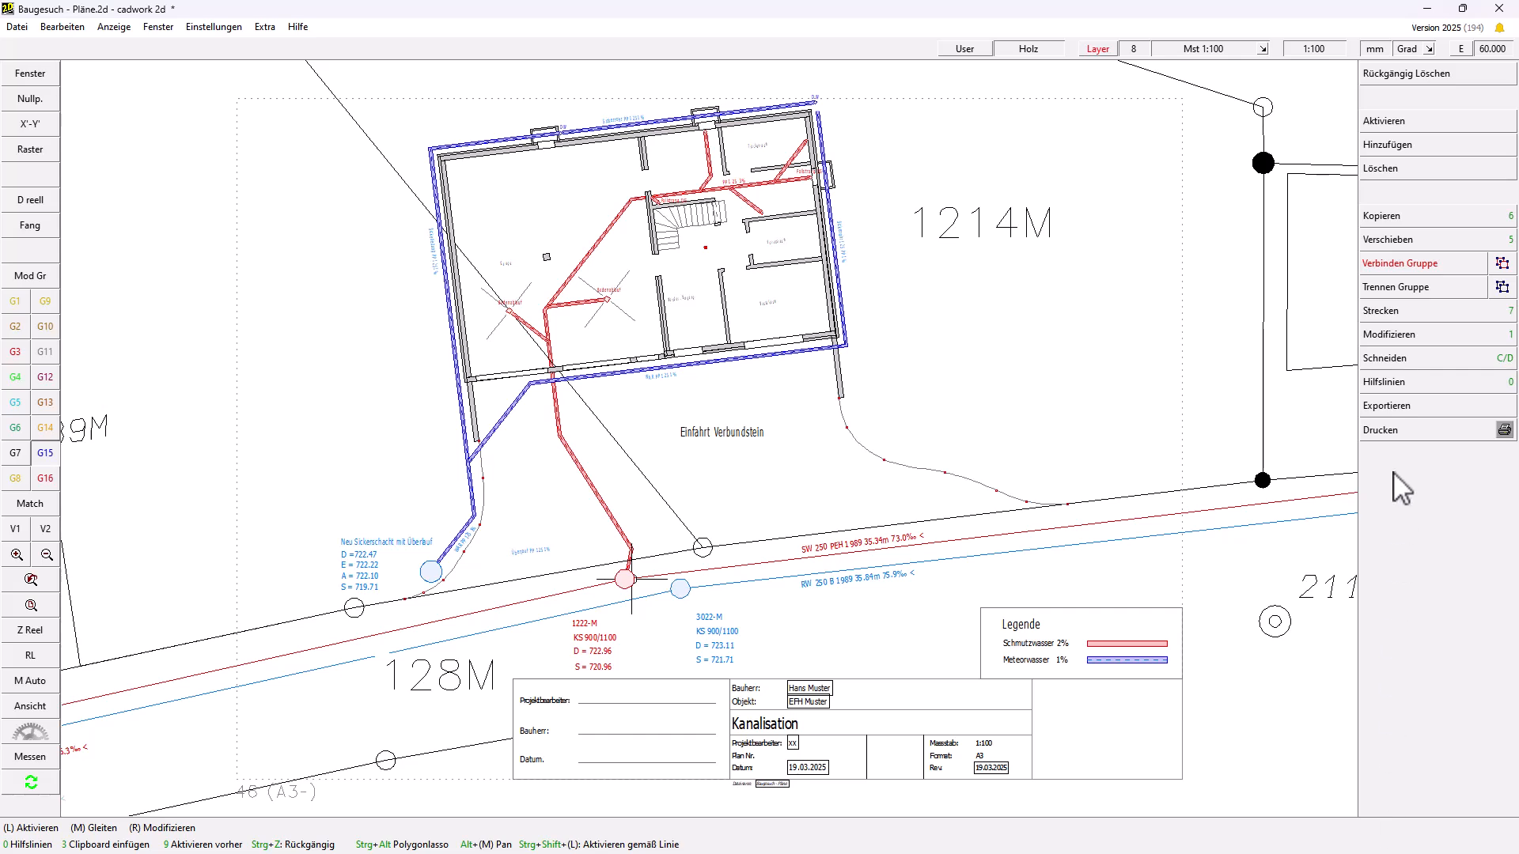
# Start a Rohr/Leitung line at the Sickerschacht and run its first segment below the Überlauf label to just past the red pipe.
pyautogui.click(1405, 146)
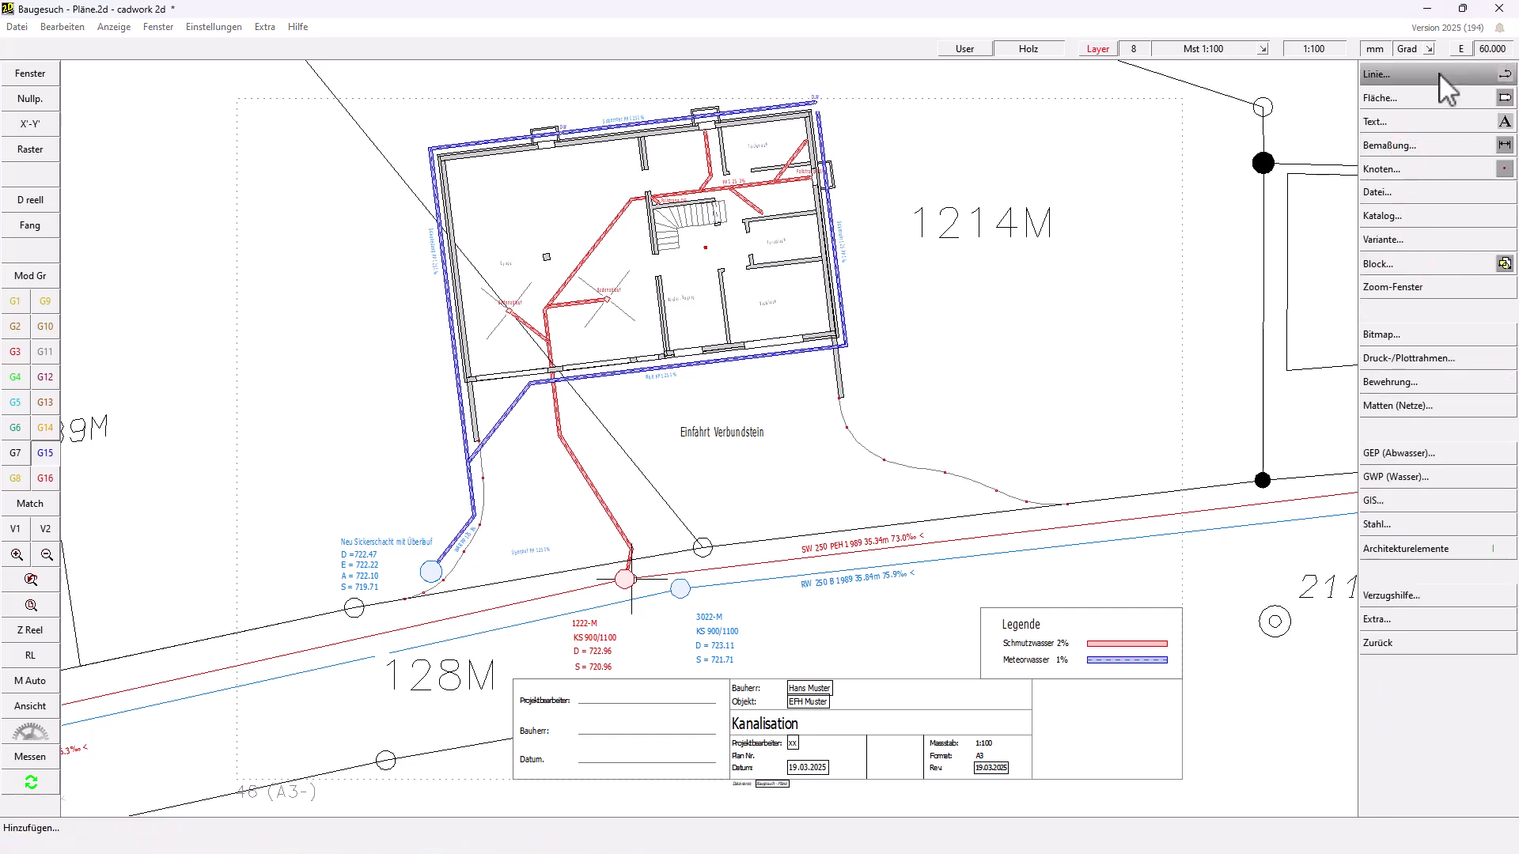
pyautogui.click(1440, 73)
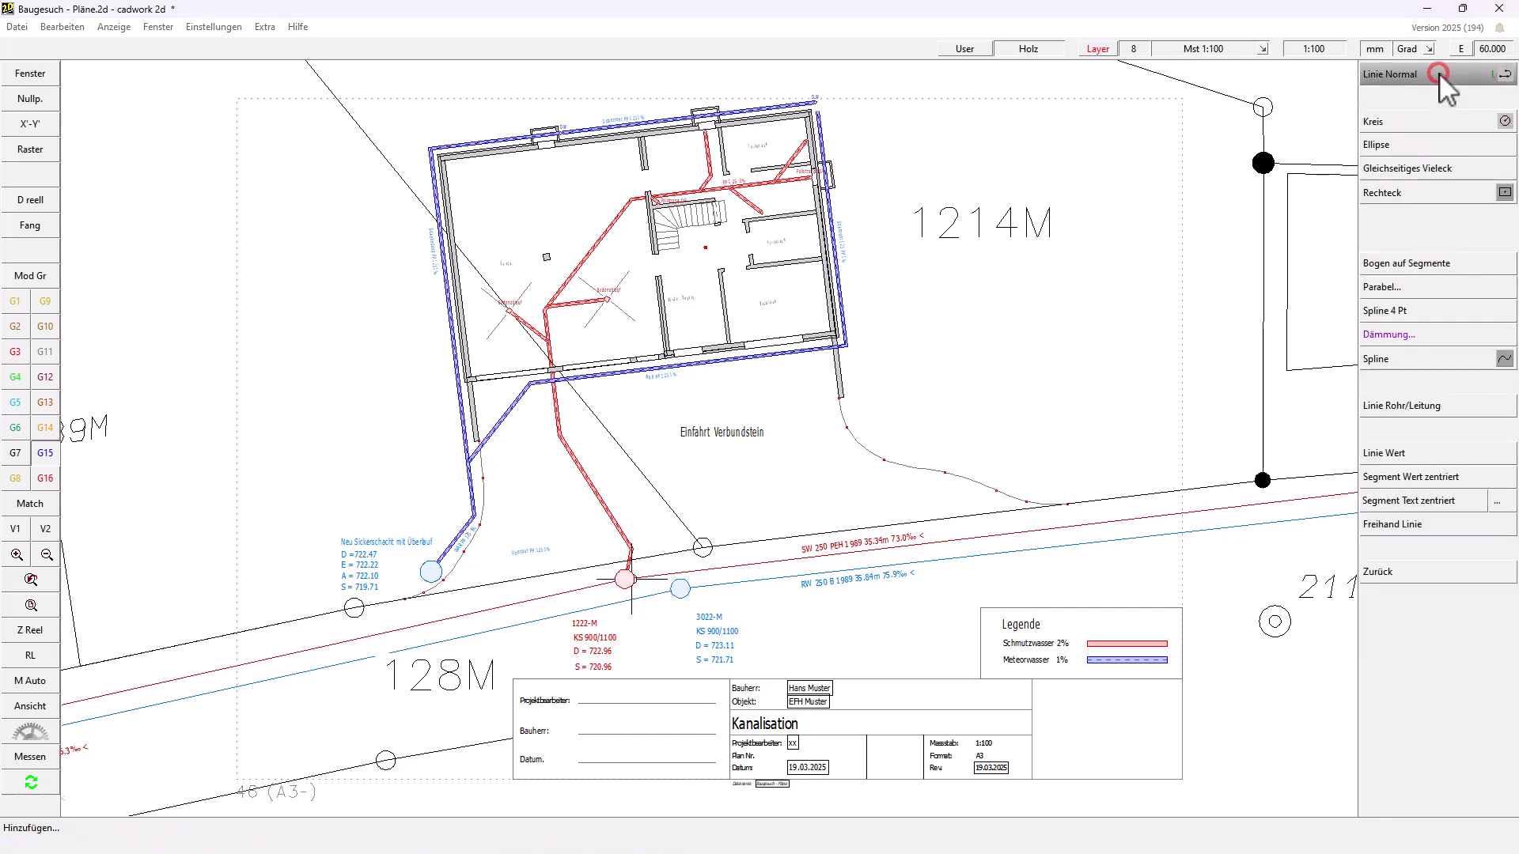
pyautogui.click(1450, 406)
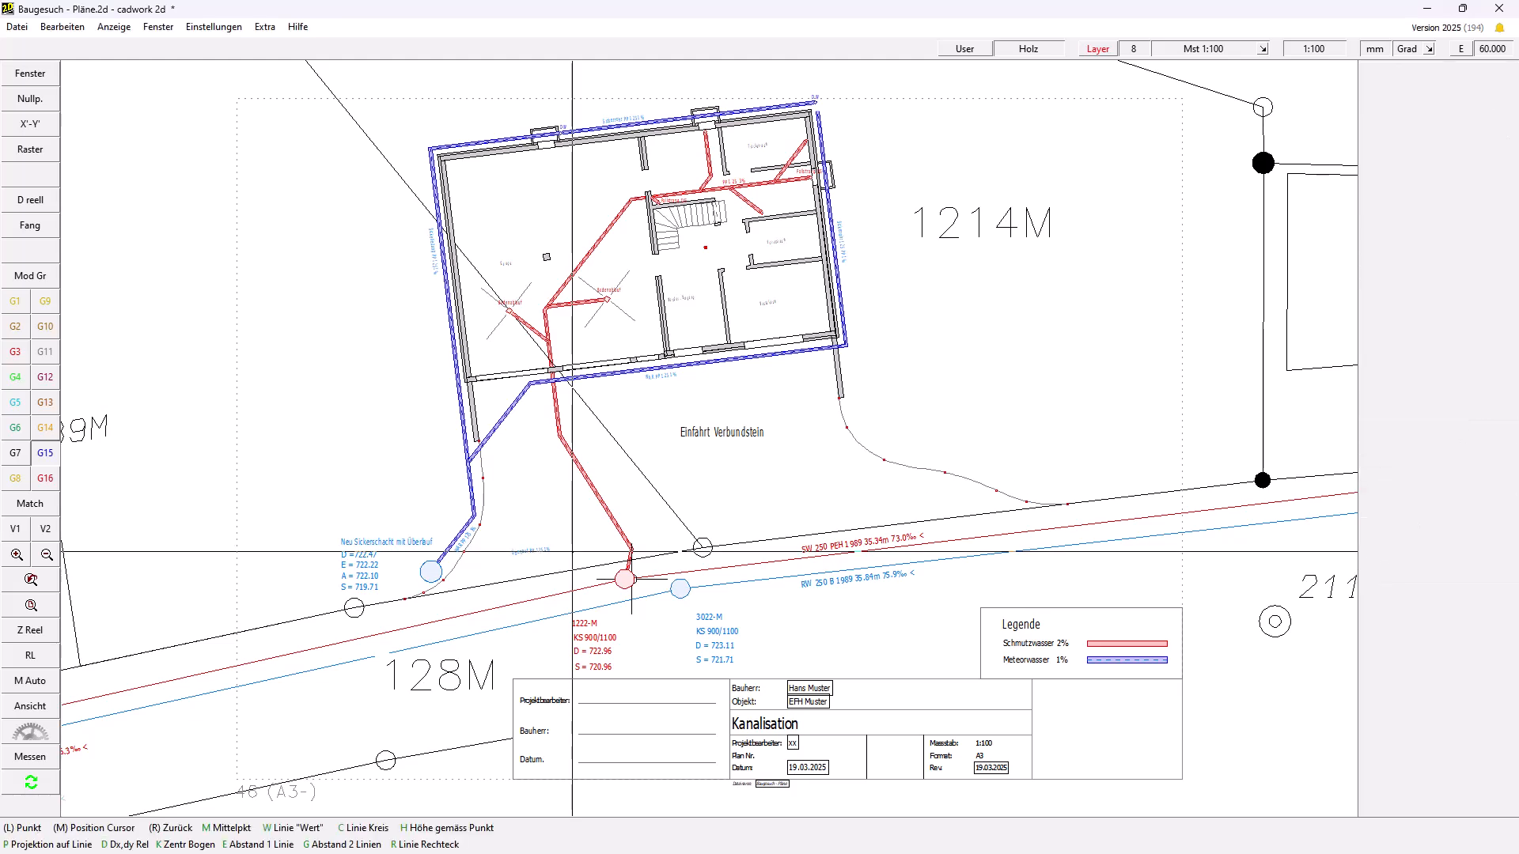
pyautogui.scroll(3, 706, 441)
pyautogui.scroll(2, 709, 439)
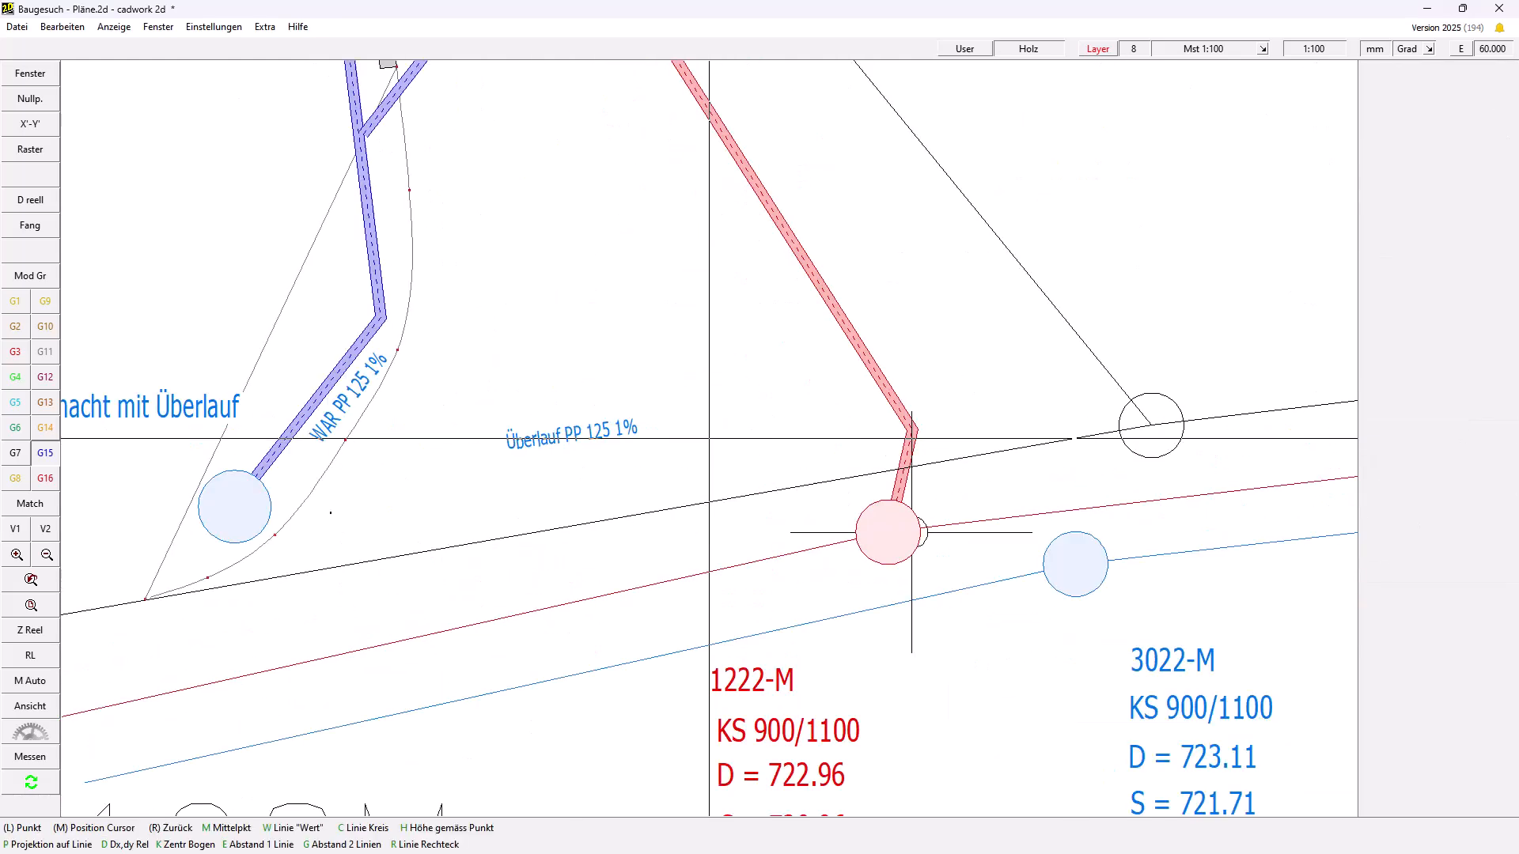
pyautogui.click(235, 507)
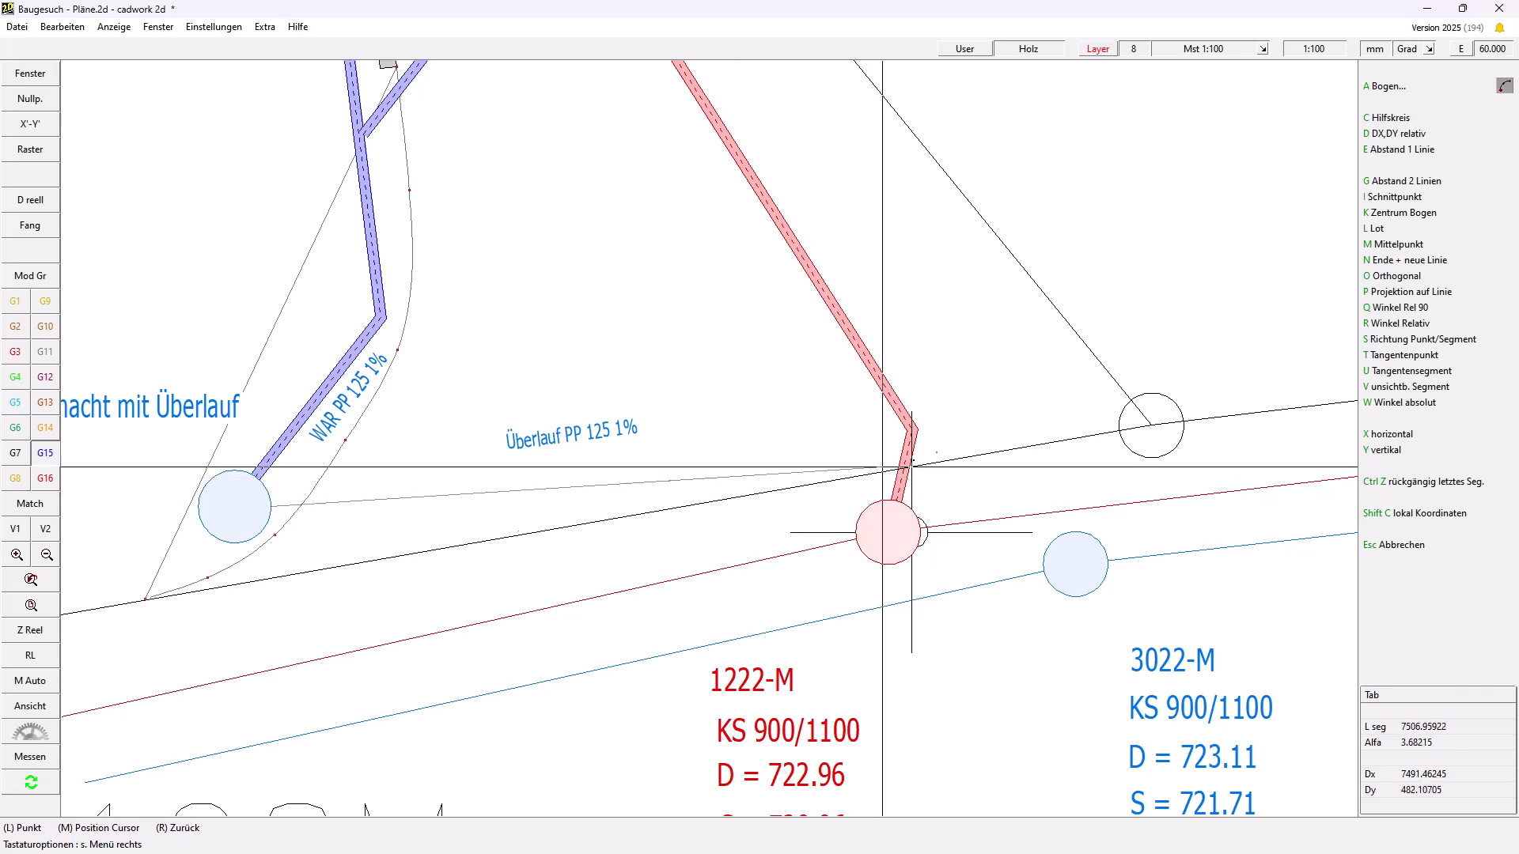
pyautogui.click(988, 432)
# Continue the pipe with two bends at a -45° angle entry, ending at shaft 3022-M, and save the drawing.
pyautogui.write('w-45')
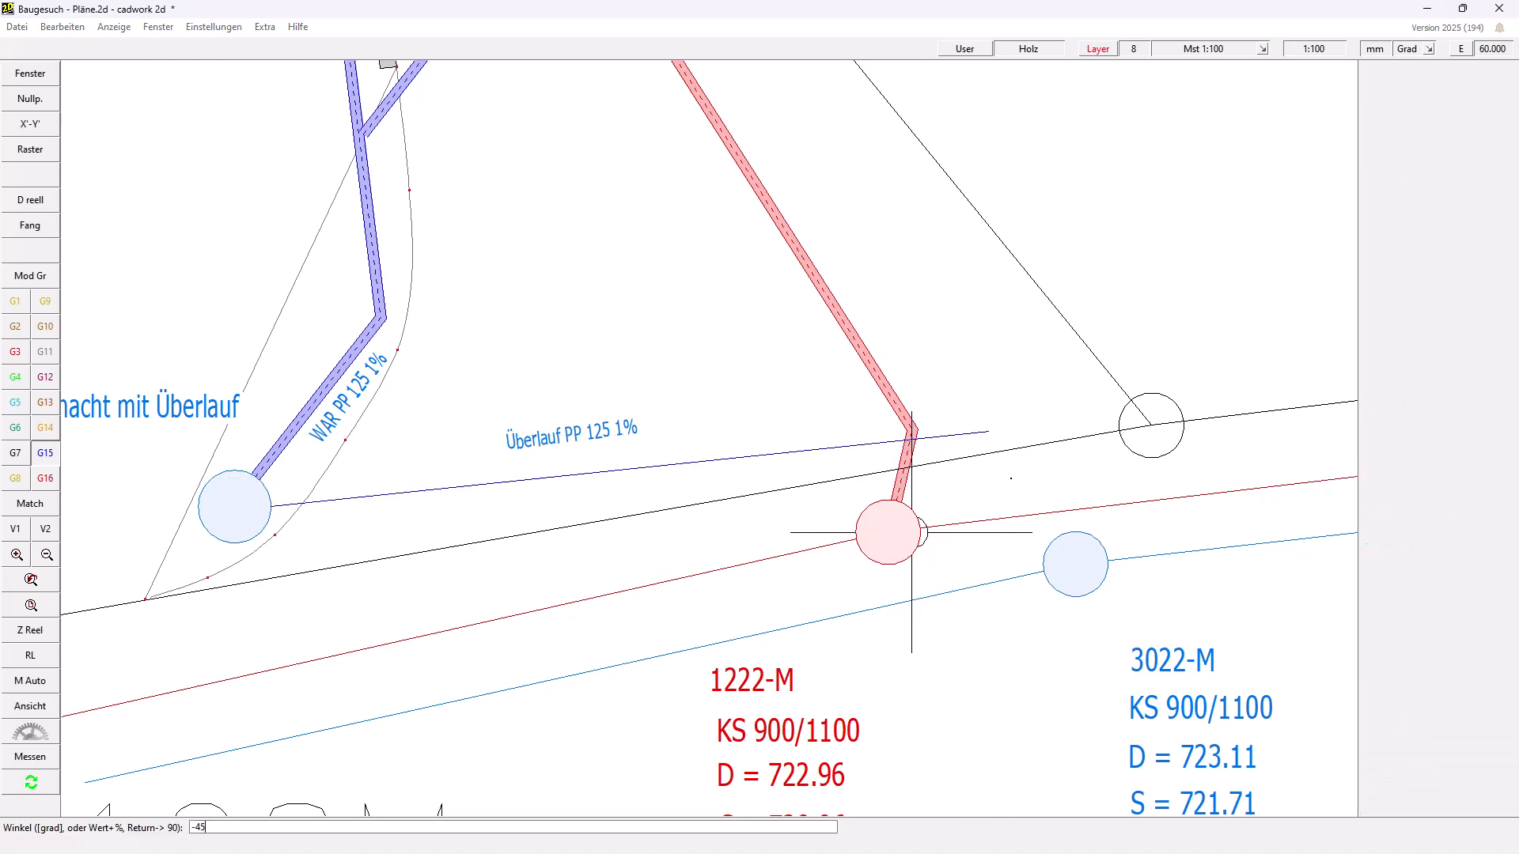
pyautogui.press('Return')
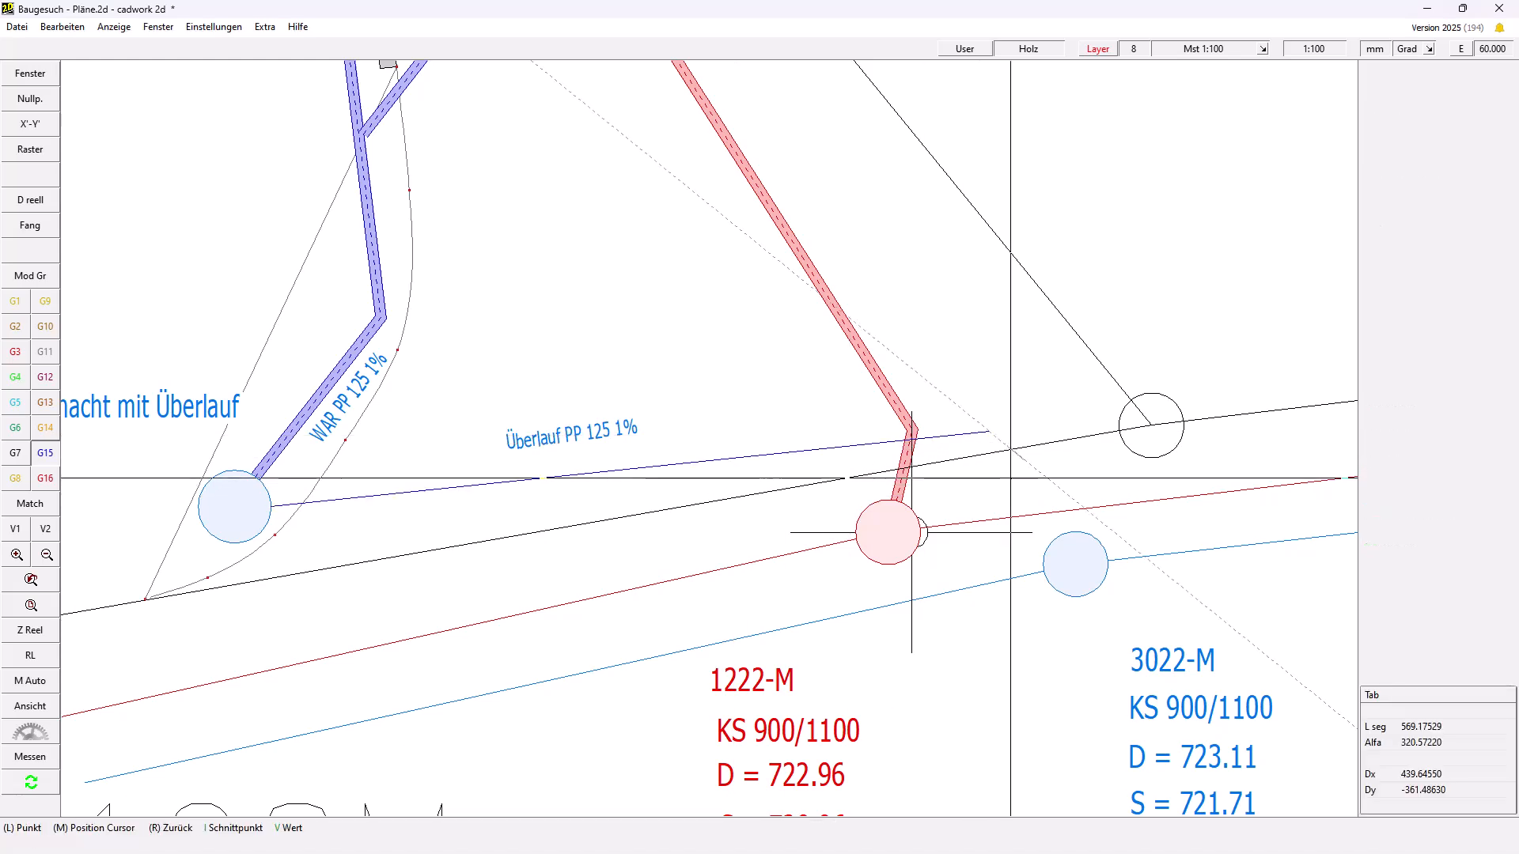
pyautogui.click(1066, 495)
pyautogui.write('w')
pyautogui.write('-45')
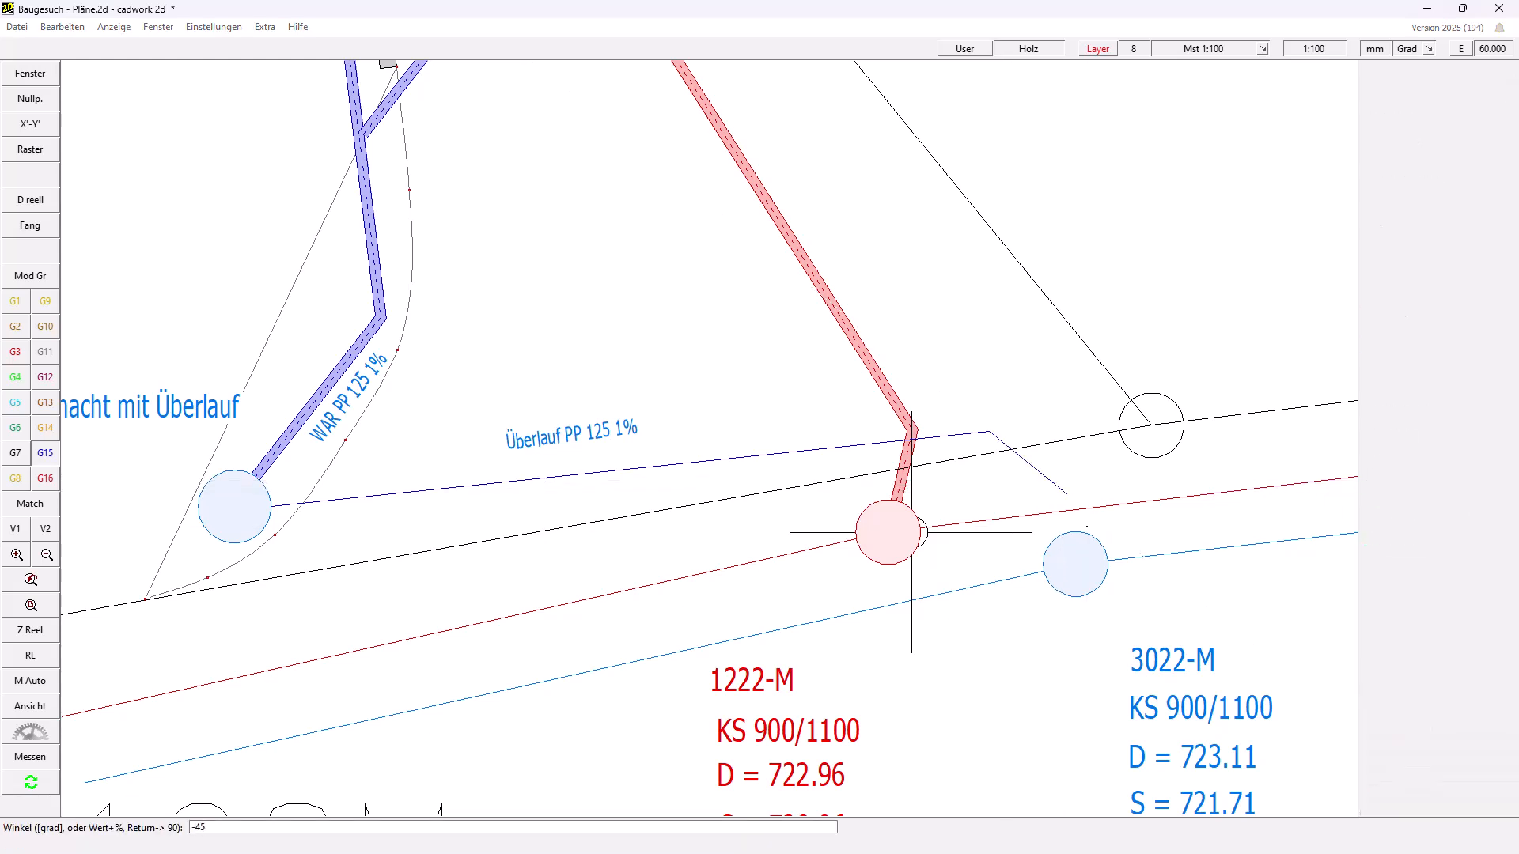
pyautogui.press('Return')
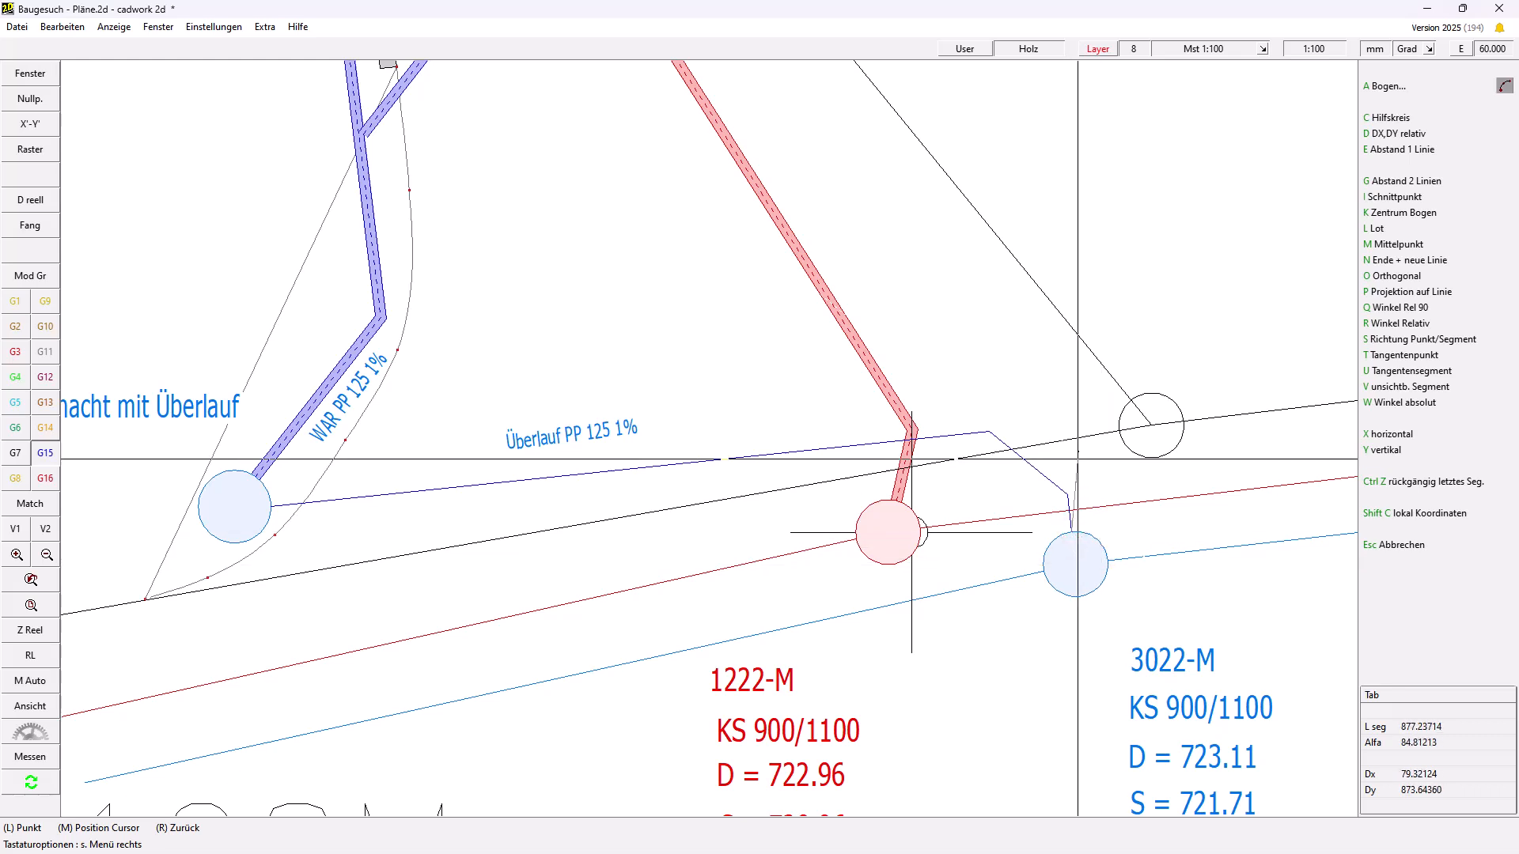
pyautogui.rightClick(1078, 475)
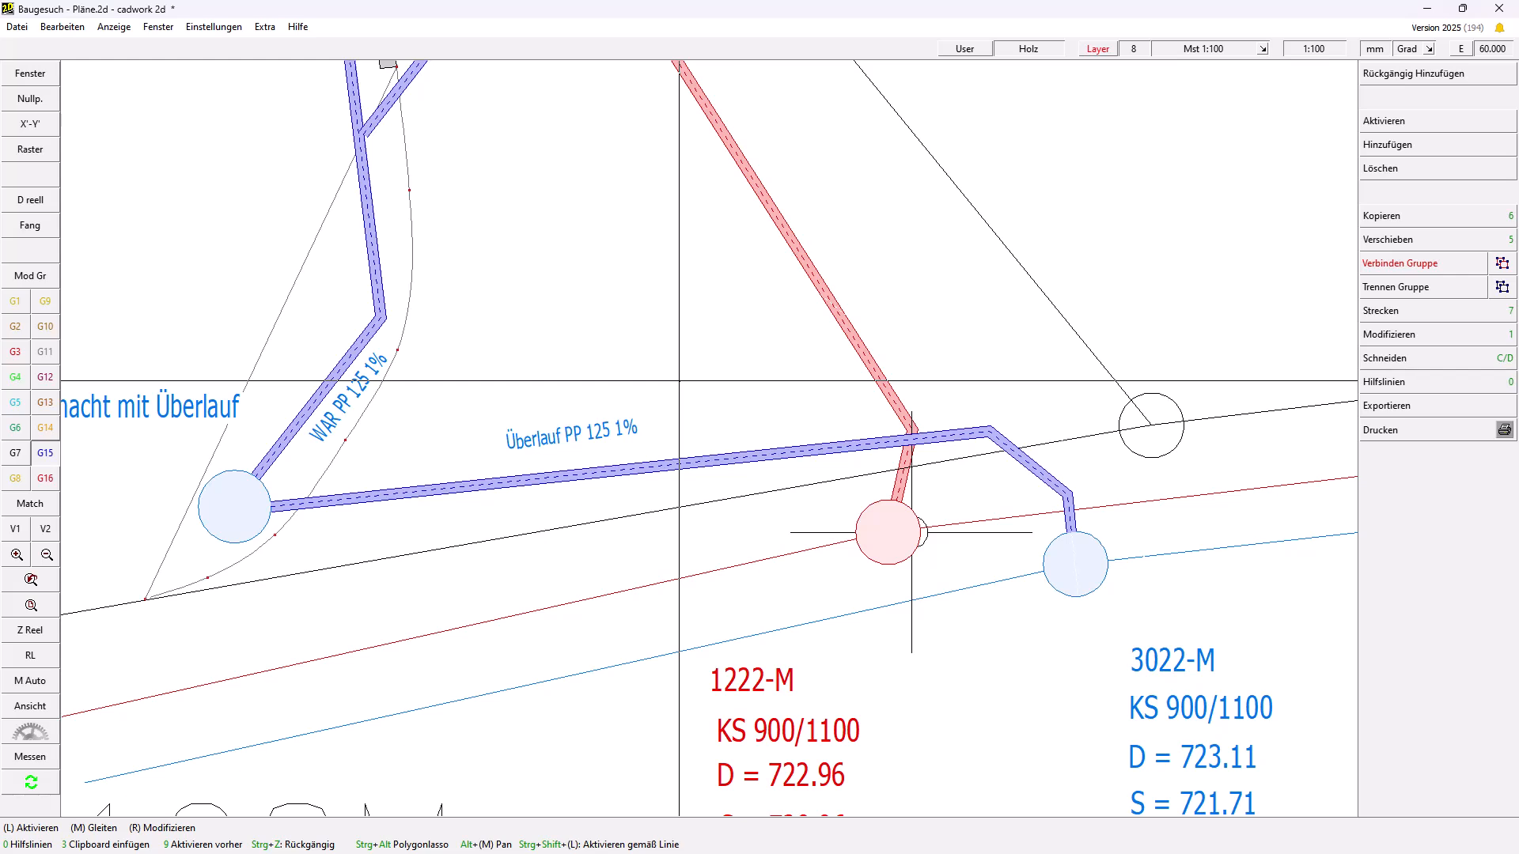
pyautogui.hotkey('ctrl', 's')
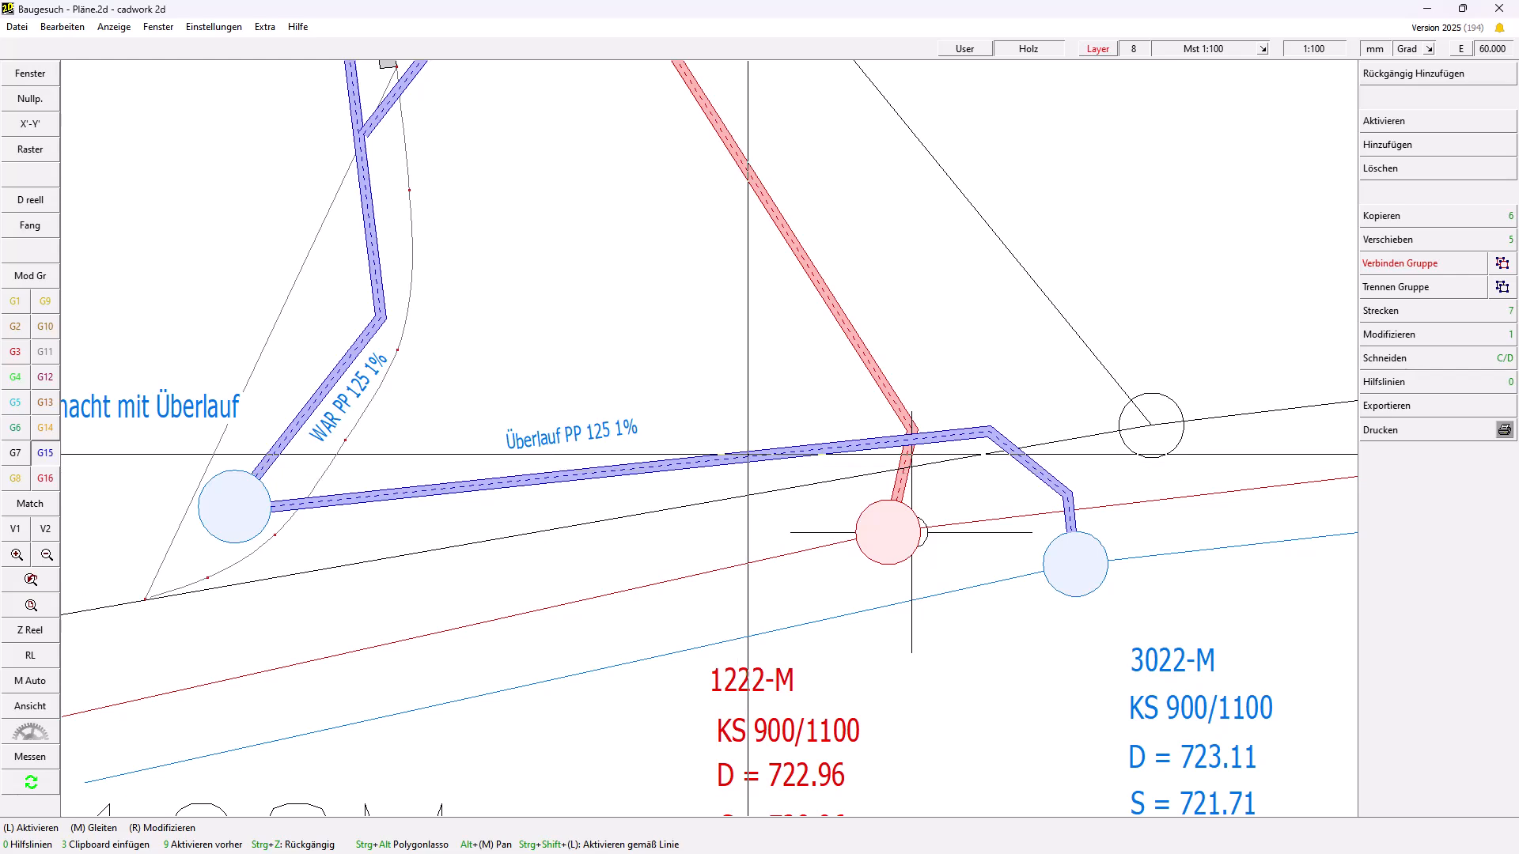
# Set the diameter of the new overflow pipe to 150 mm.
pyautogui.click(748, 455)
pyautogui.click(1392, 334)
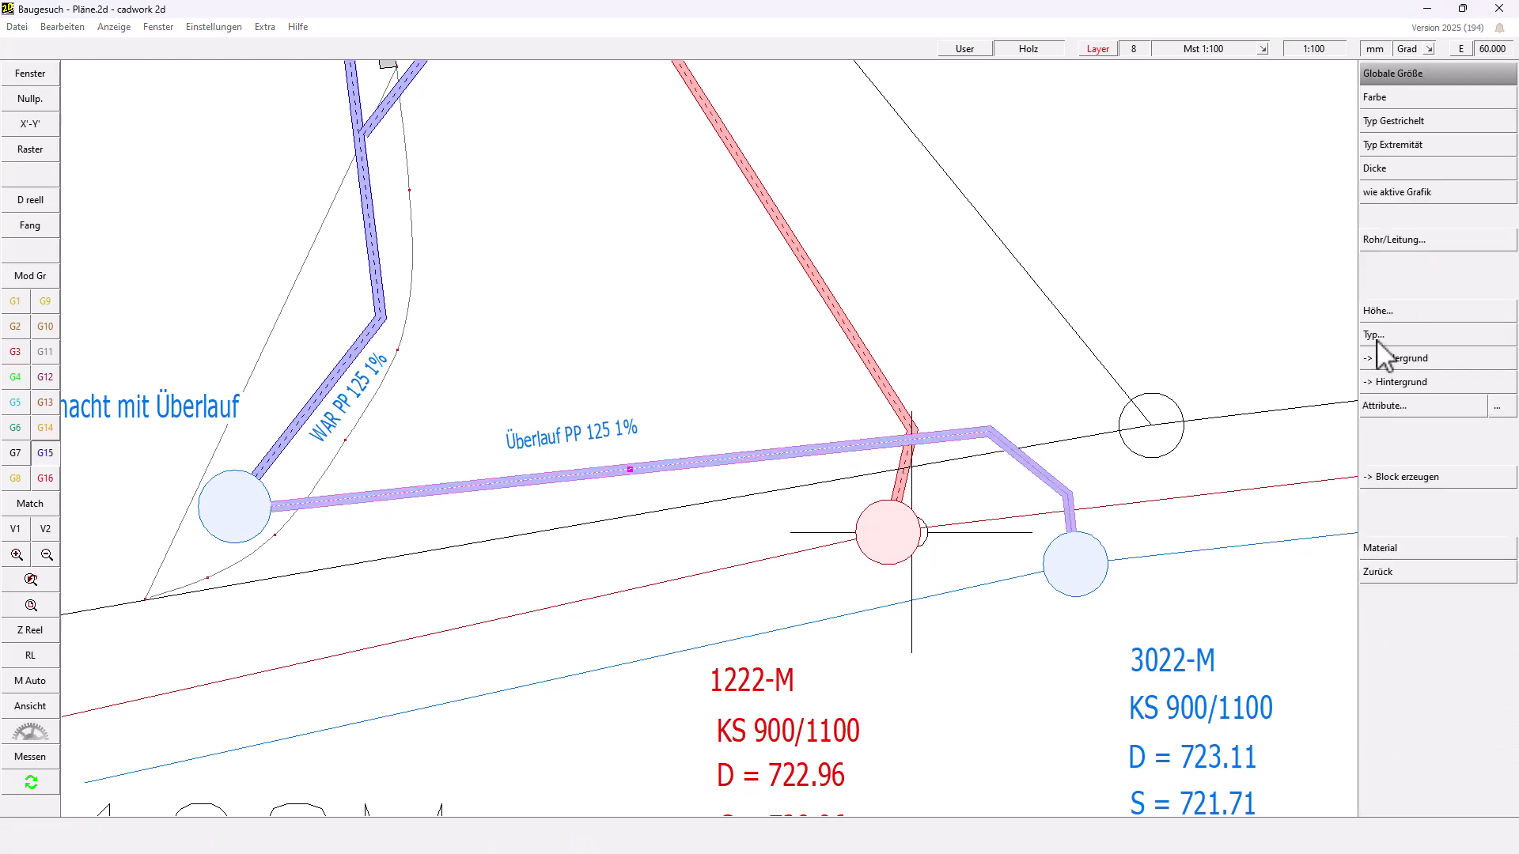
pyautogui.click(1440, 247)
pyautogui.click(1441, 73)
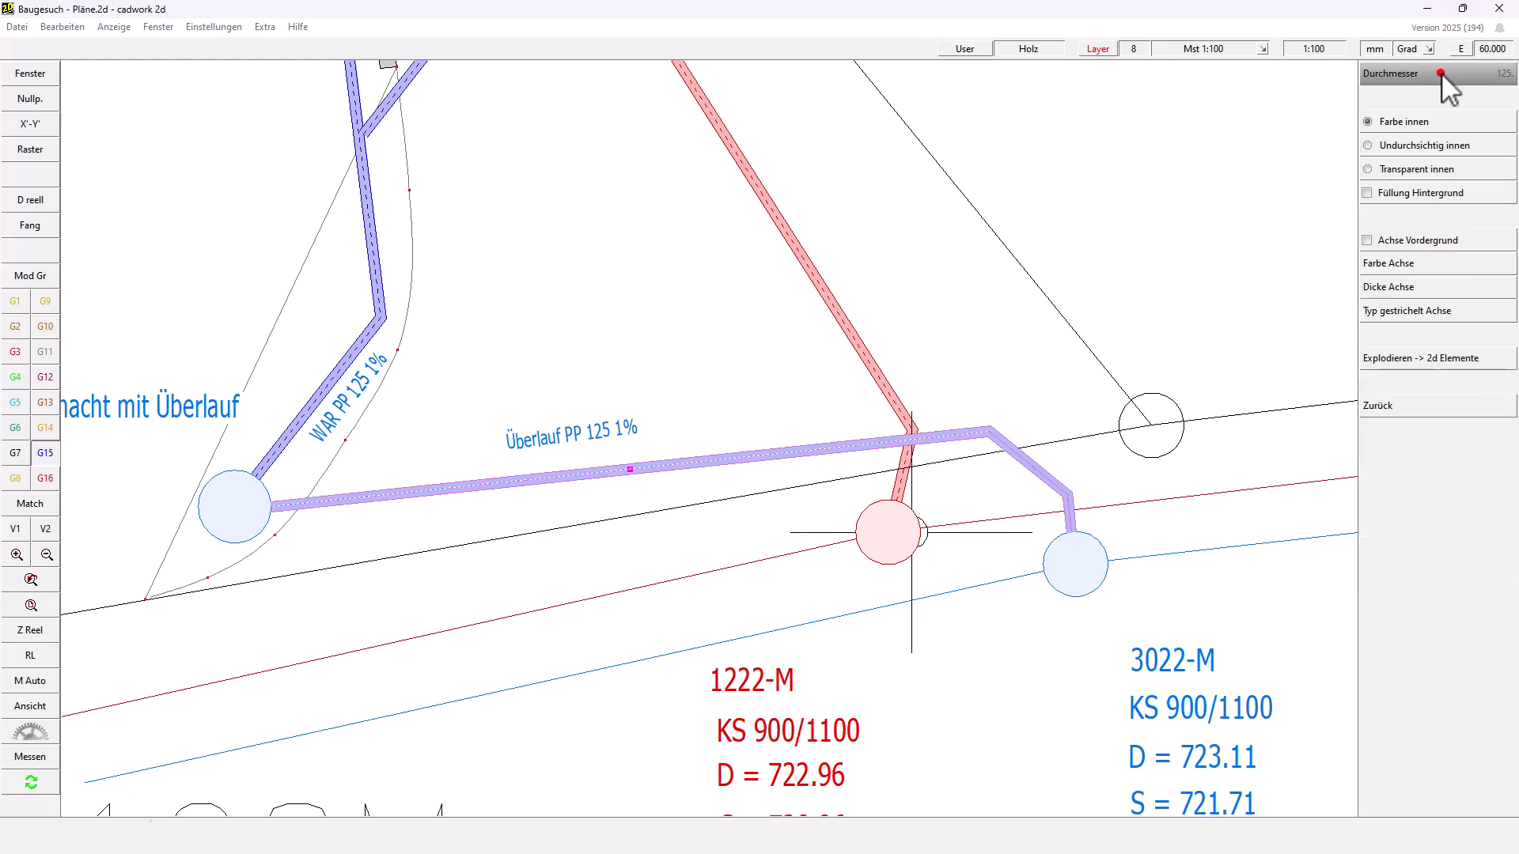
pyautogui.write('150')
pyautogui.press('Return')
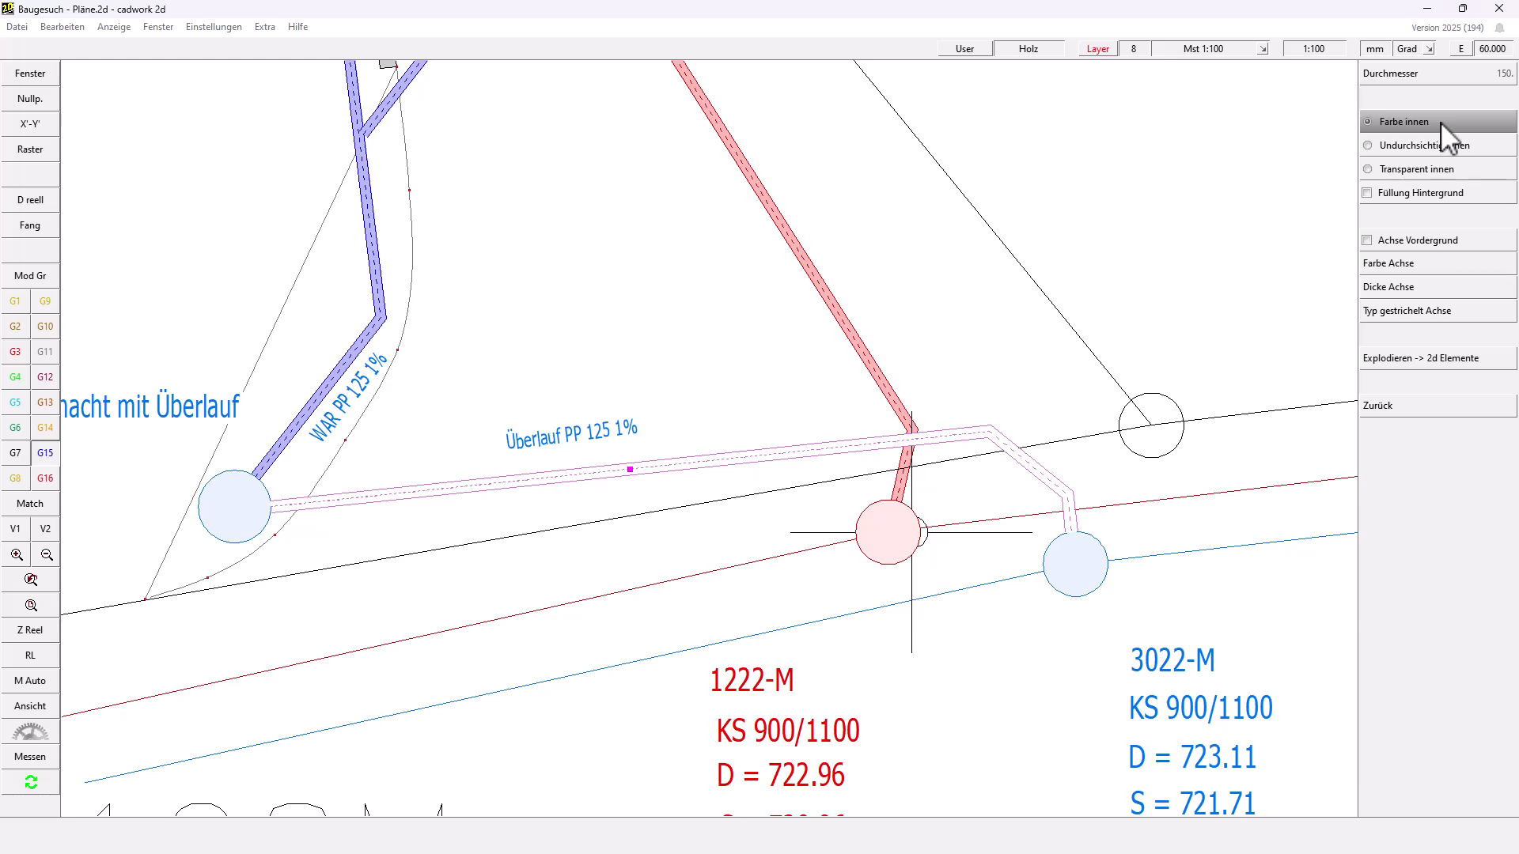
pyautogui.click(1507, 372)
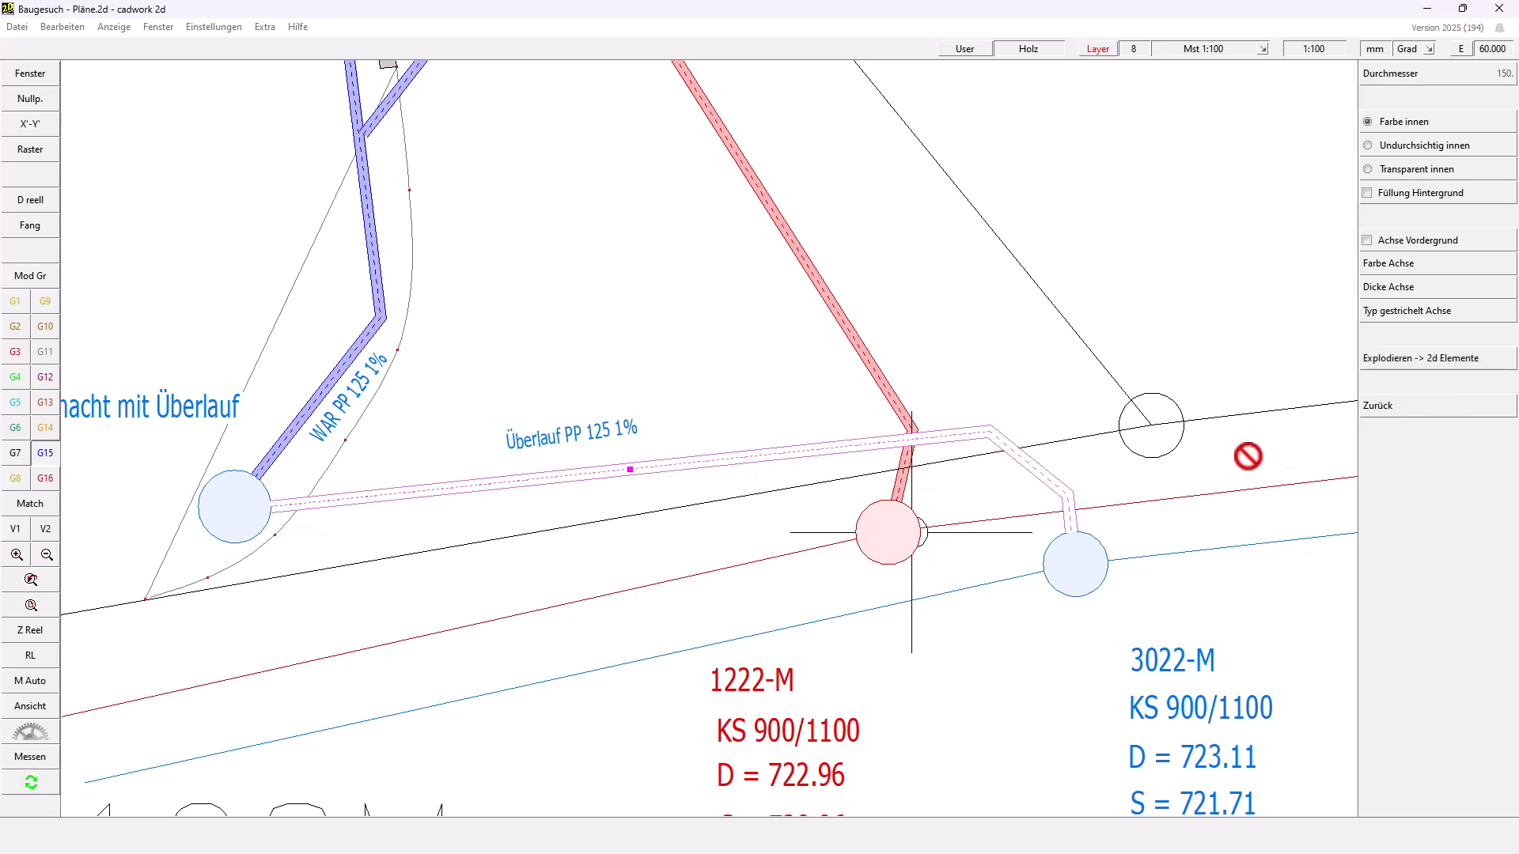
# Examine the default Linie Rohr/Leitung settings of graphic G15, such as diameter, inner fill and axis options.
pyautogui.click(36, 275)
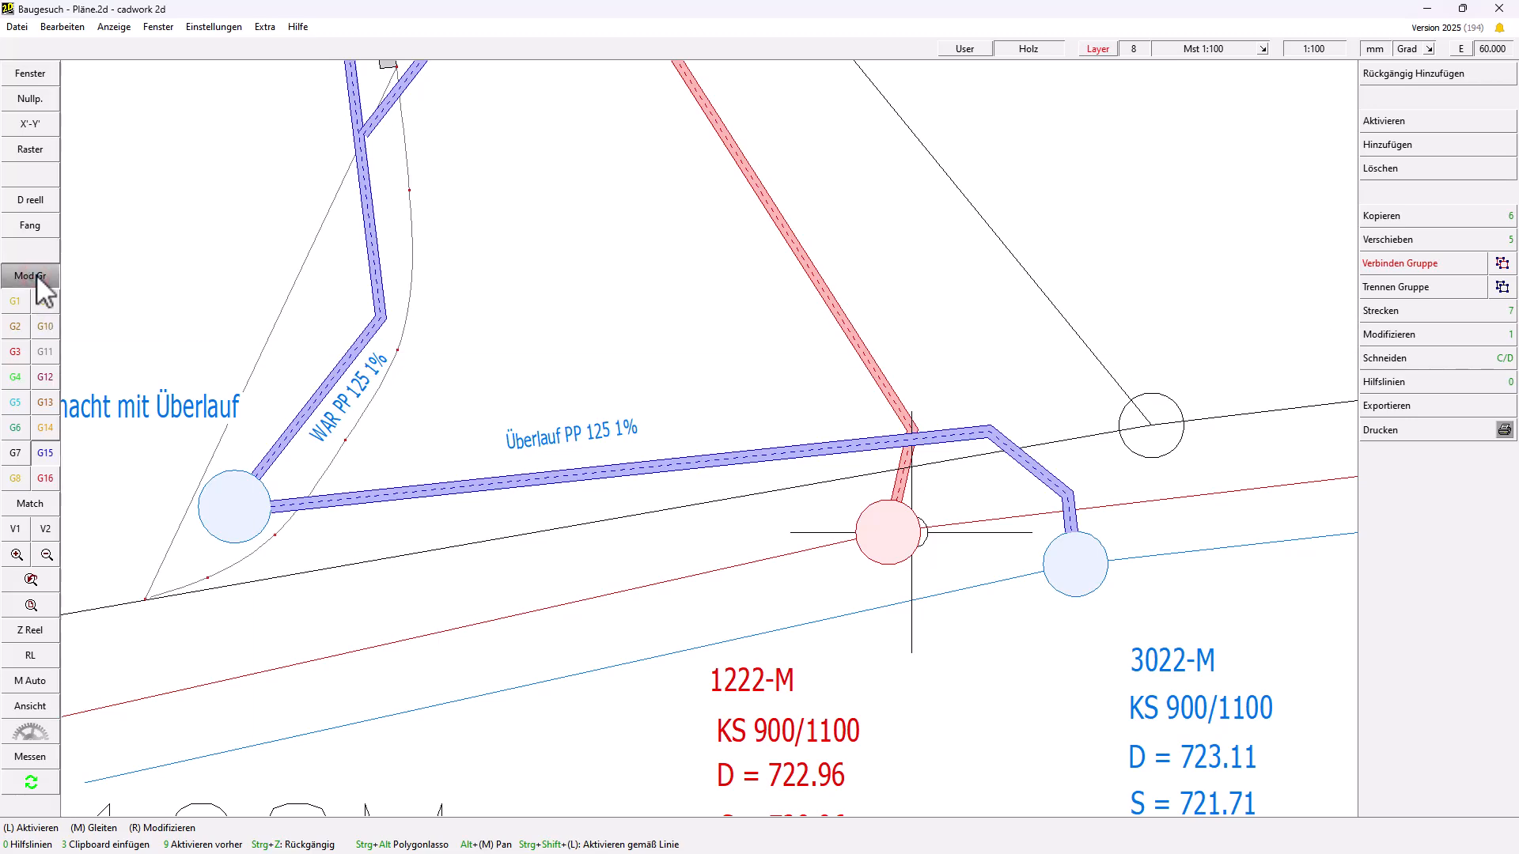
pyautogui.click(842, 704)
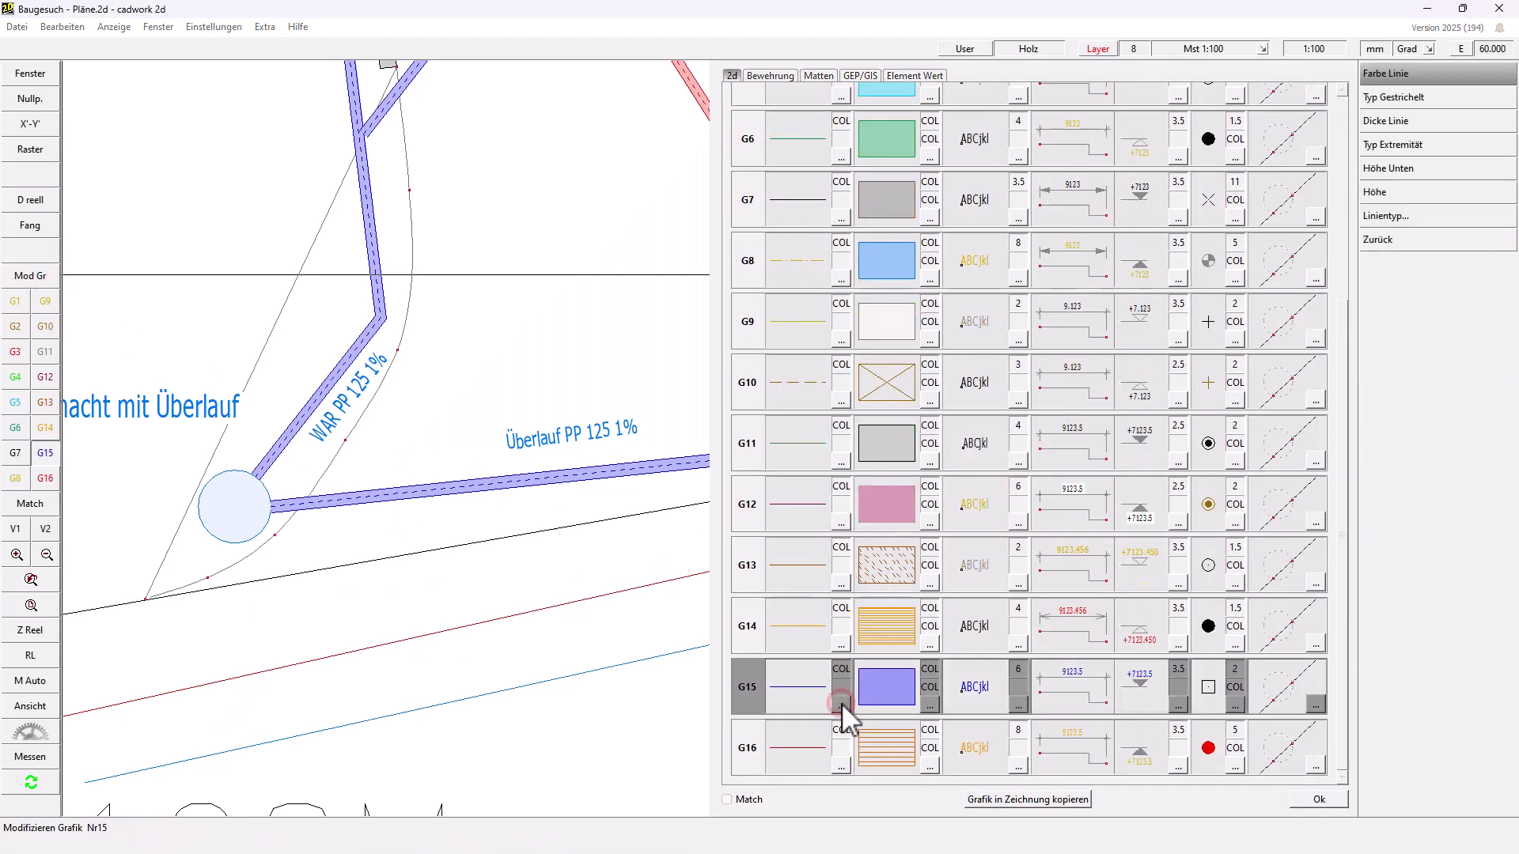
pyautogui.click(1417, 214)
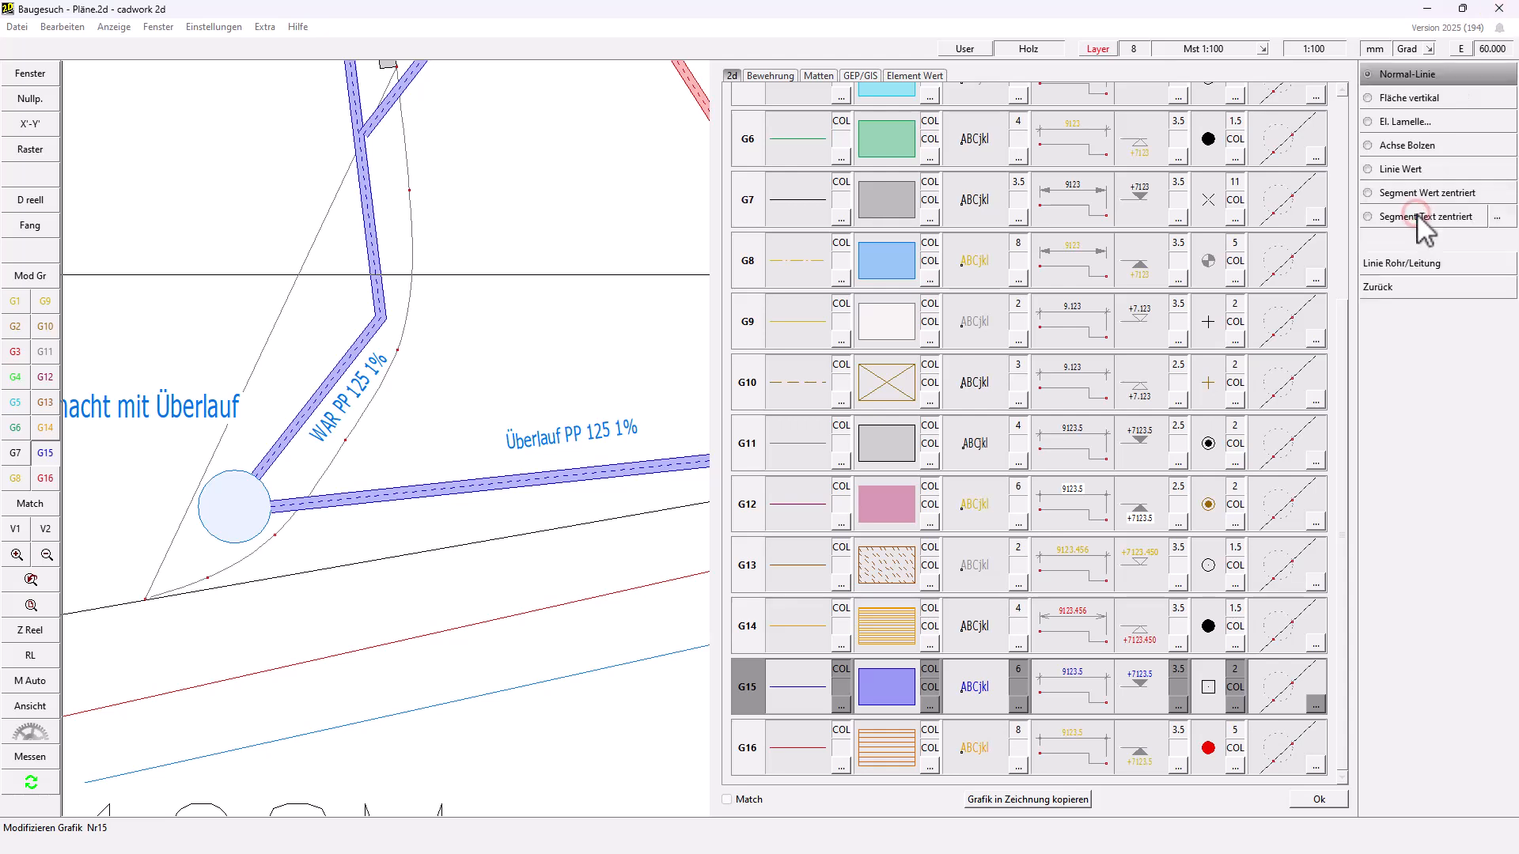
pyautogui.click(1452, 266)
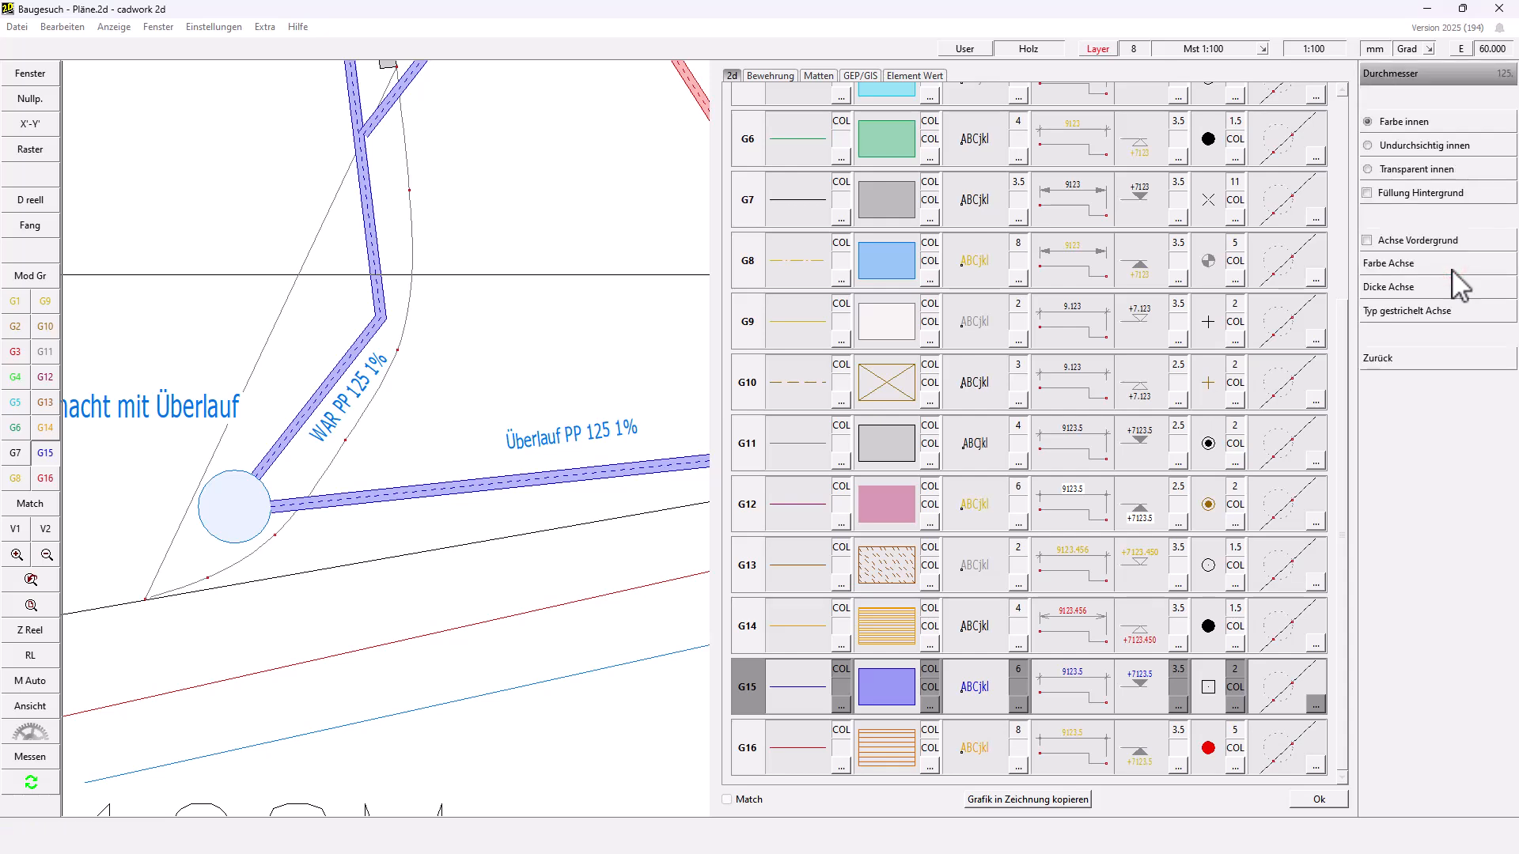
pyautogui.rightClick(1452, 269)
pyautogui.rightClick(1451, 269)
pyautogui.rightClick(767, 267)
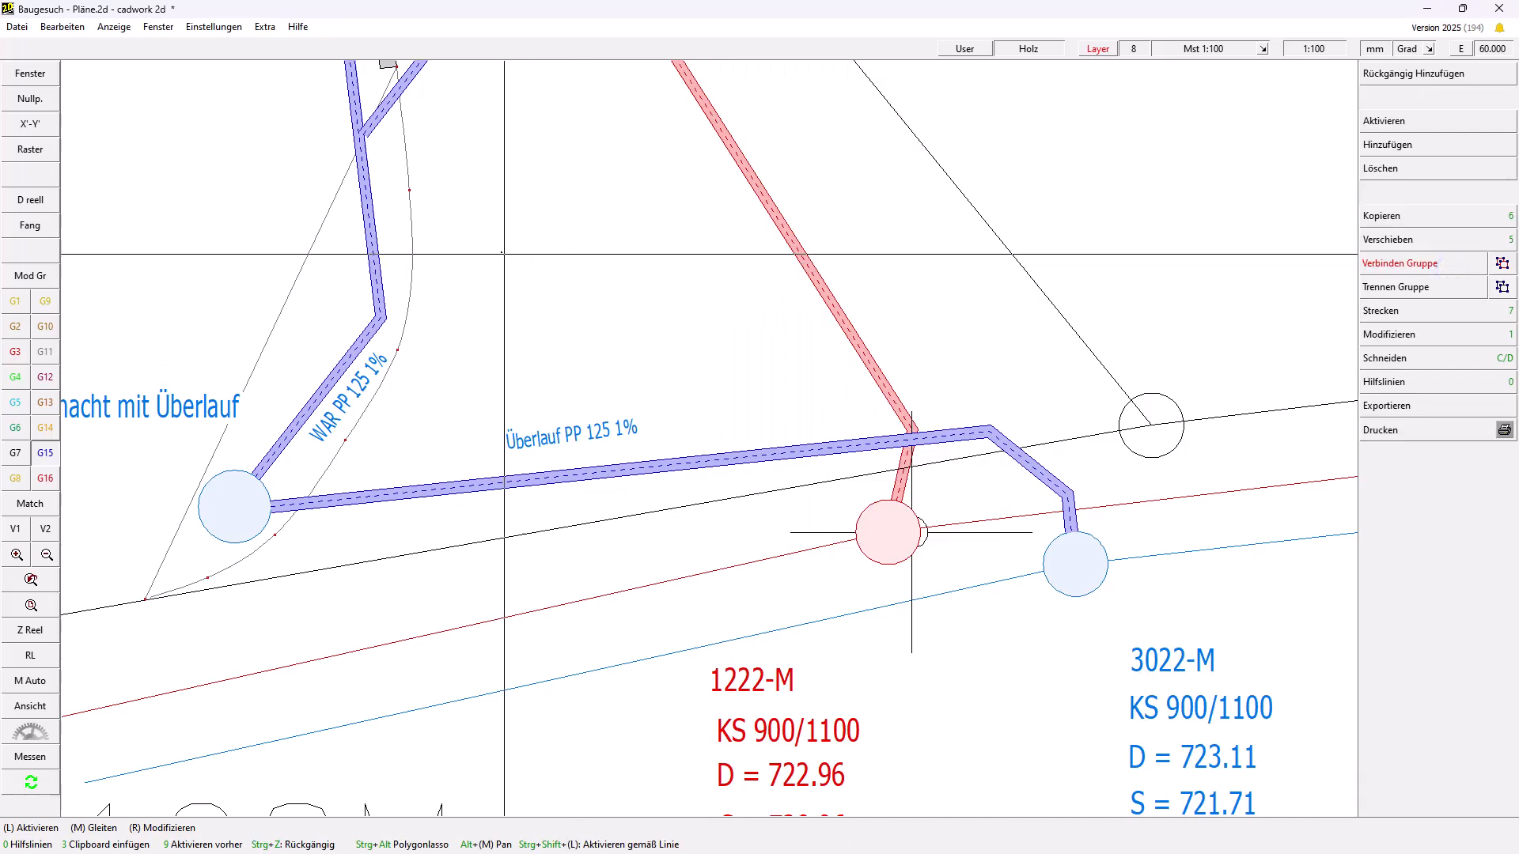
# Assign the command Hinzufügen Linie Rohr/Leitung to function key F8 in the shortcut settings.
pyautogui.click(298, 27)
pyautogui.click(331, 63)
pyautogui.click(643, 314)
pyautogui.write('rohr')
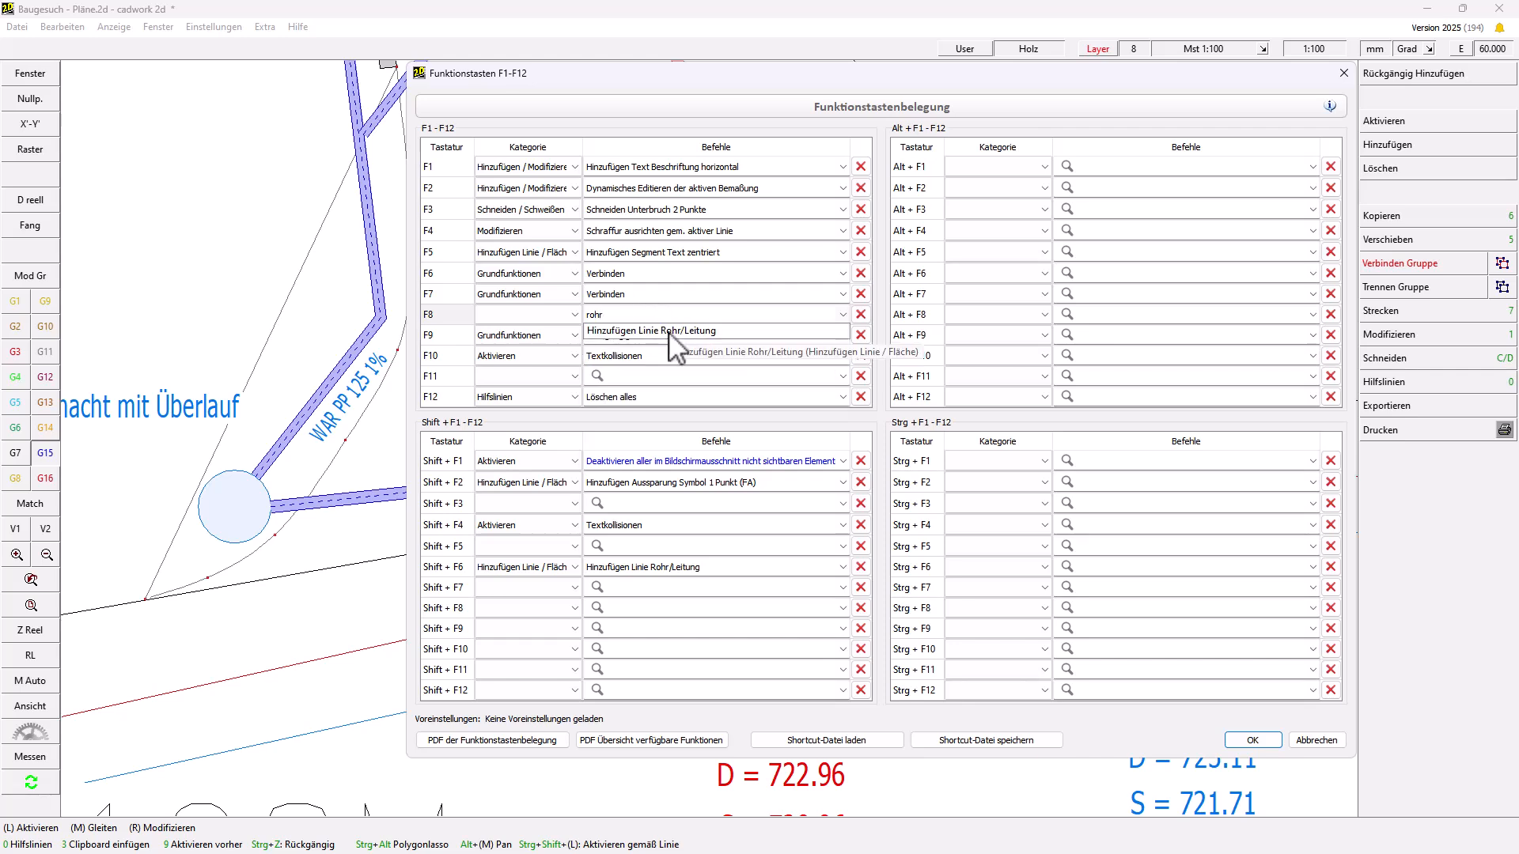
pyautogui.click(668, 332)
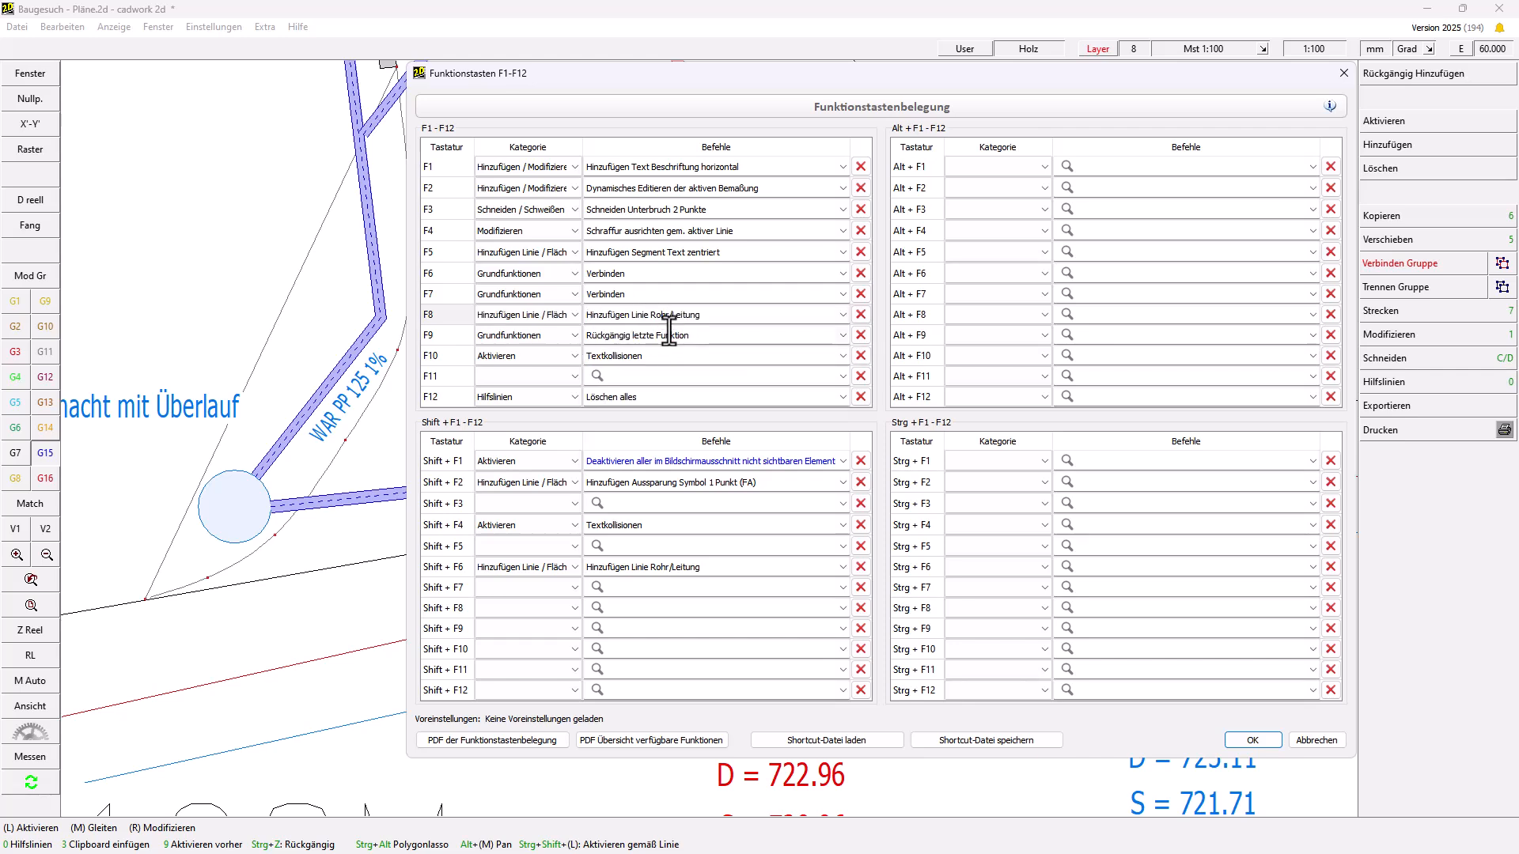
pyautogui.click(1252, 740)
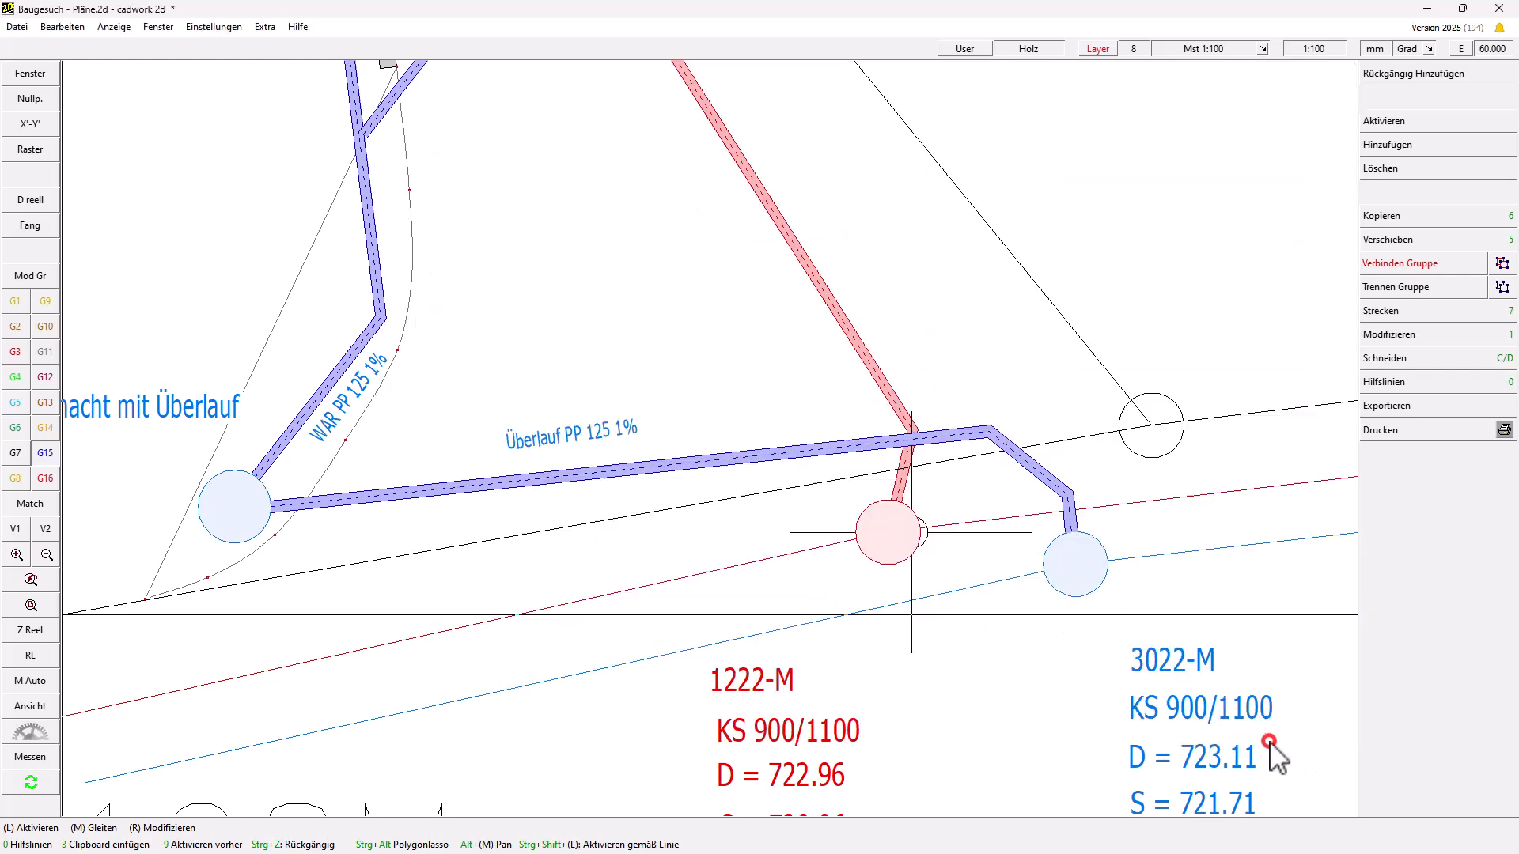
pyautogui.click(1384, 121)
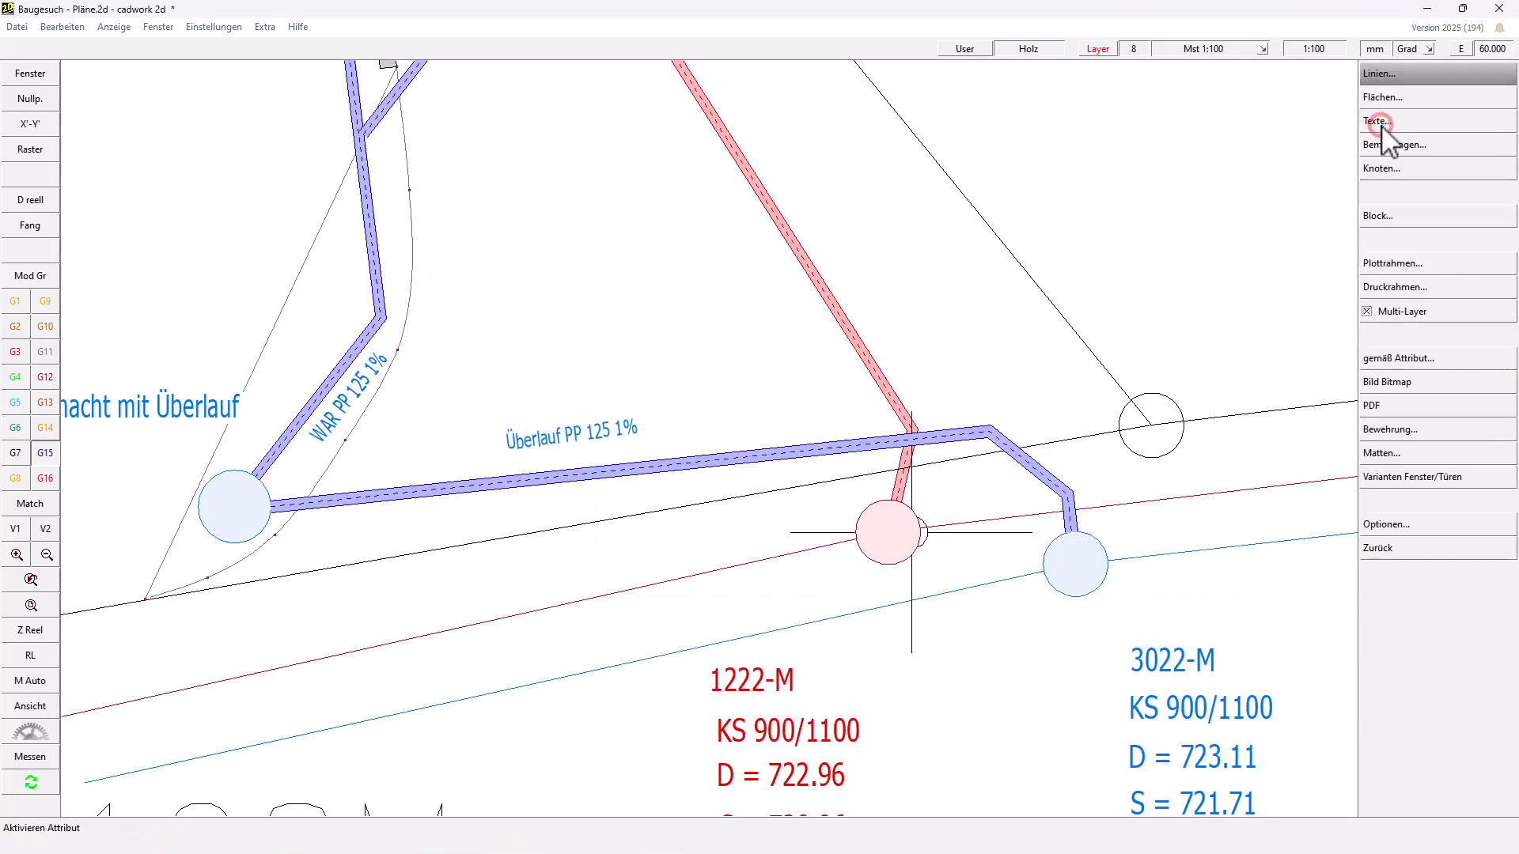
pyautogui.click(1383, 127)
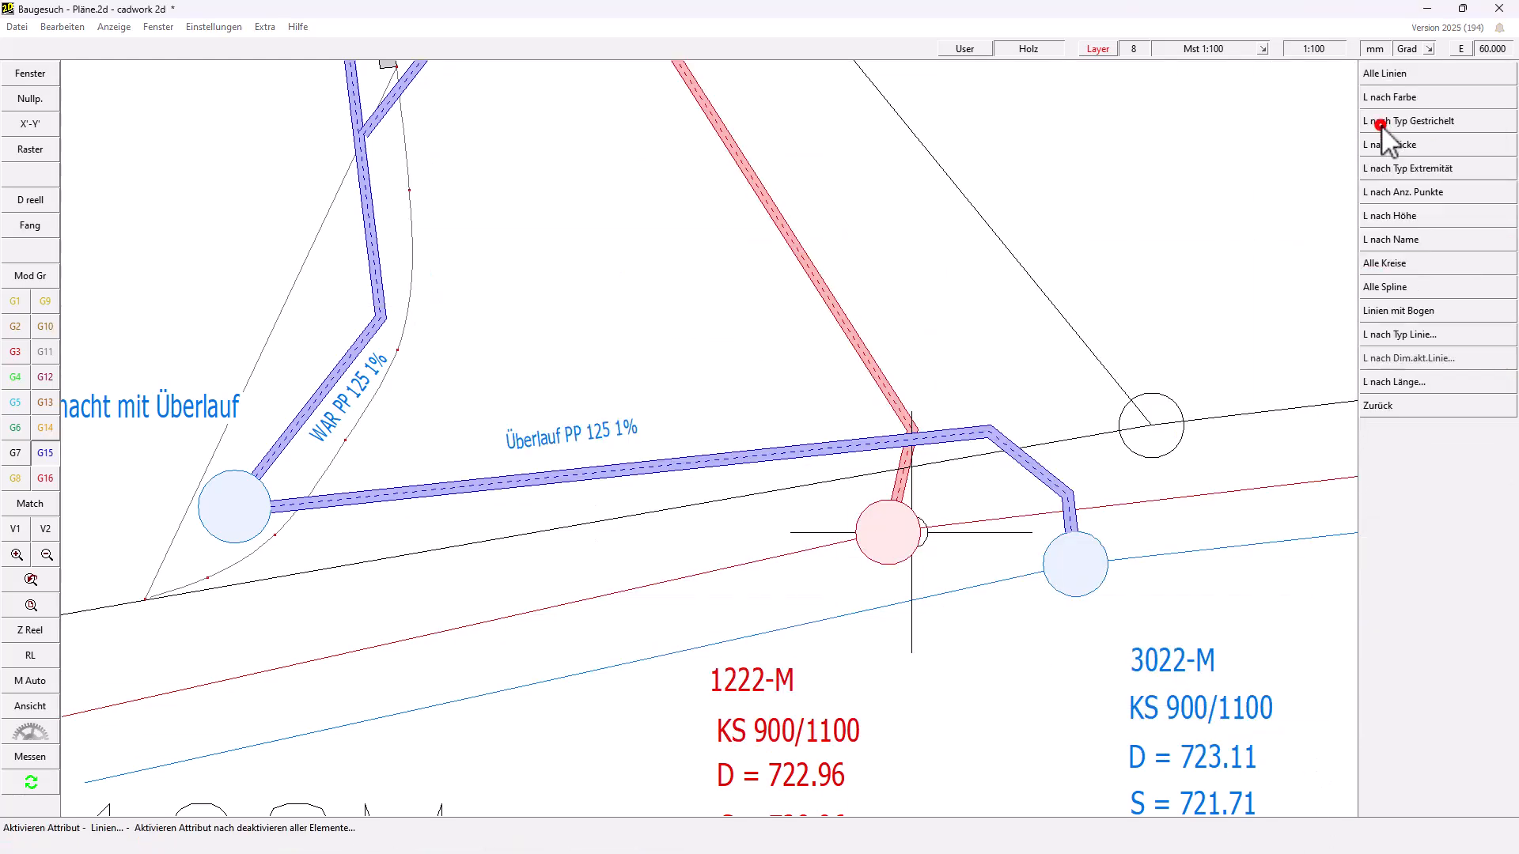
pyautogui.click(1440, 332)
pyautogui.click(1498, 98)
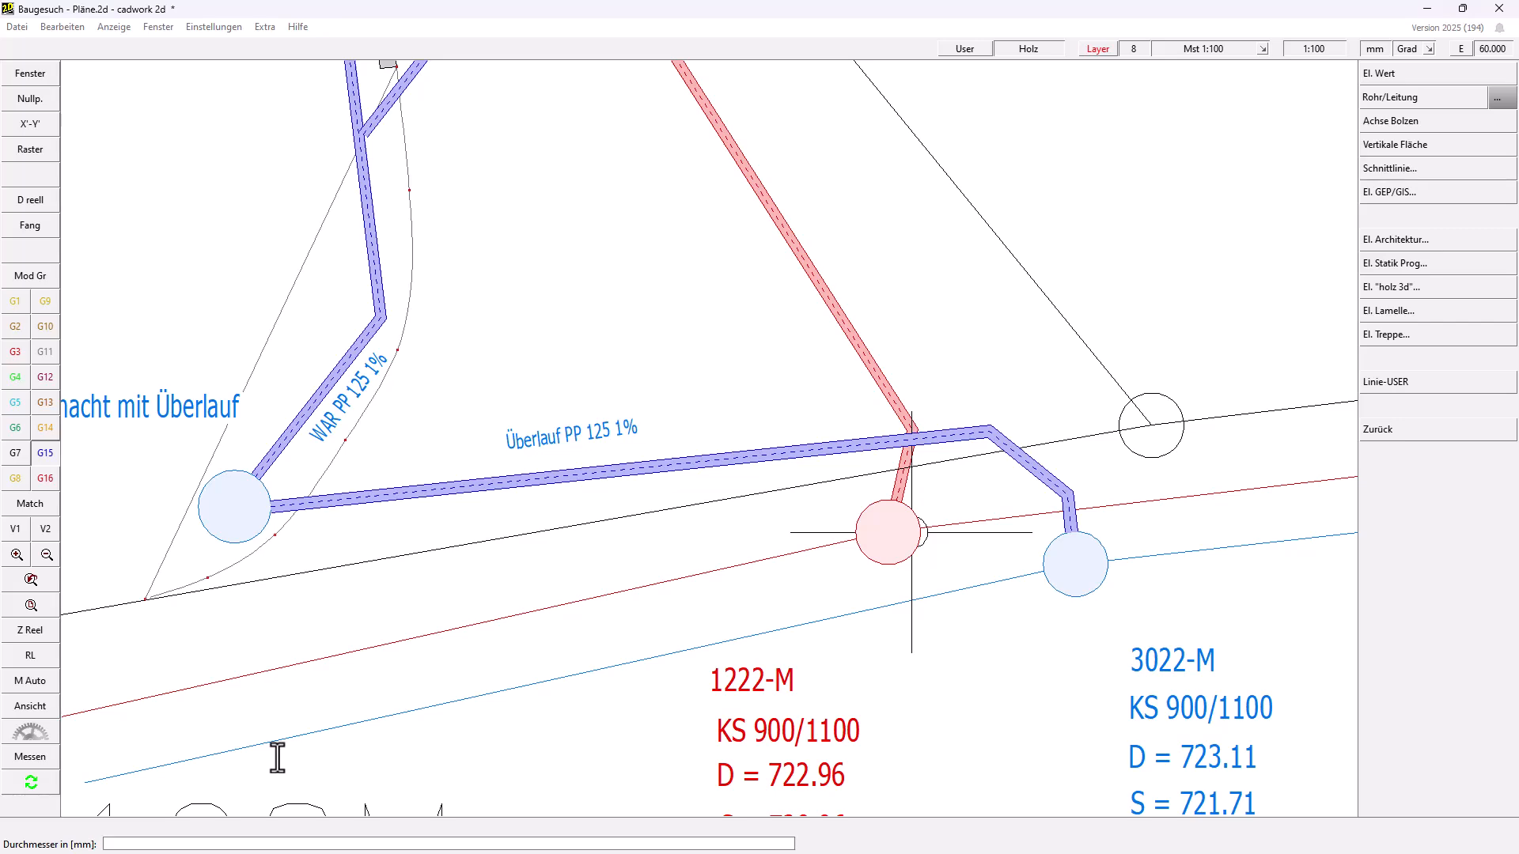
pyautogui.press('Escape')
# Set the Z height of the overflow pipe's starting point at the Sickerschacht to 722100.
pyautogui.scroll(-2, 670, 477)
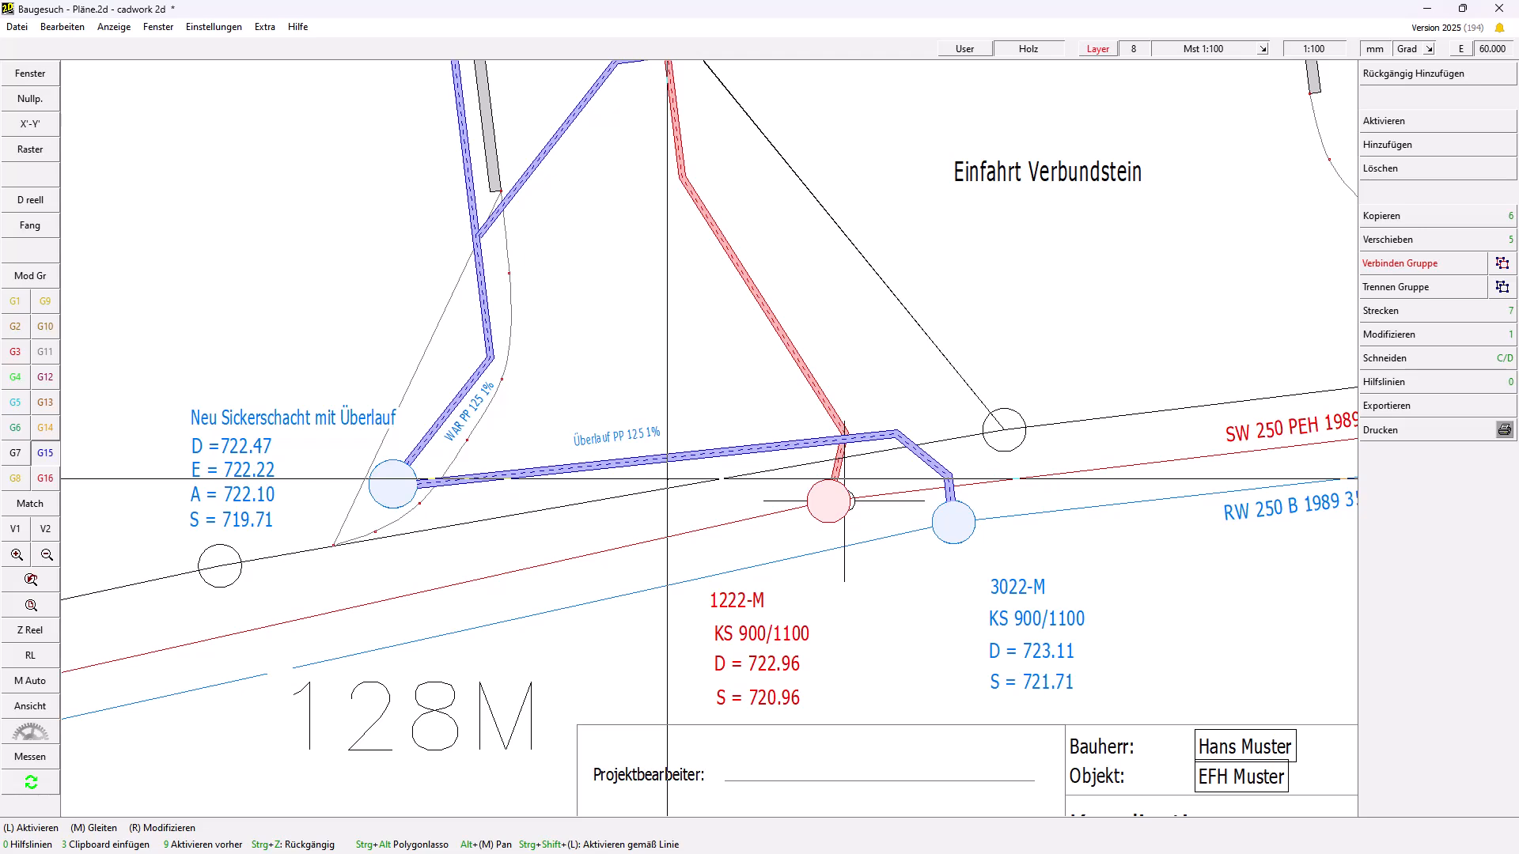
pyautogui.click(418, 483)
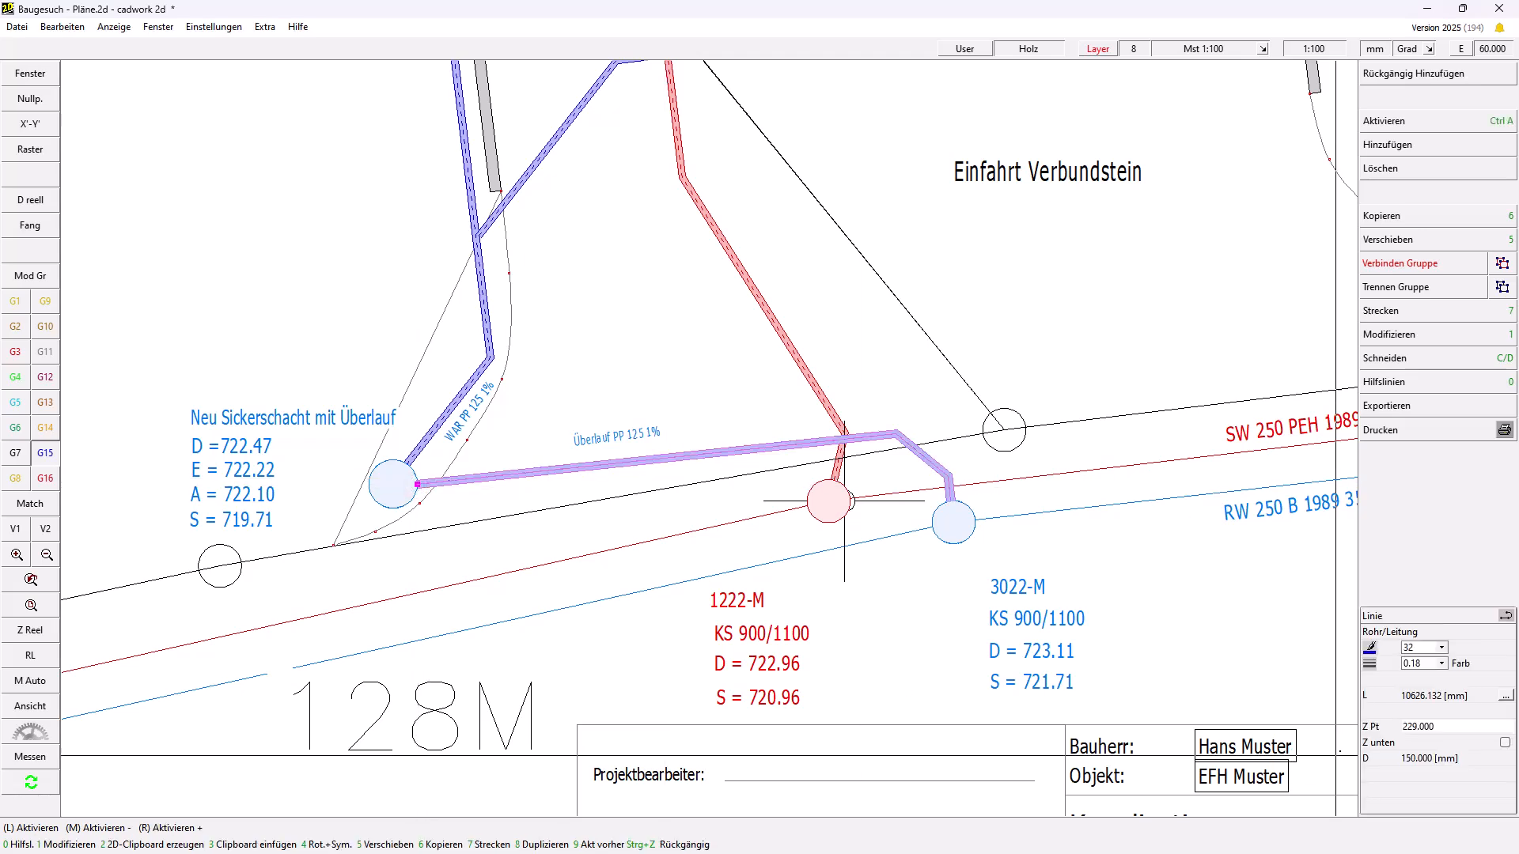
pyautogui.click(1405, 727)
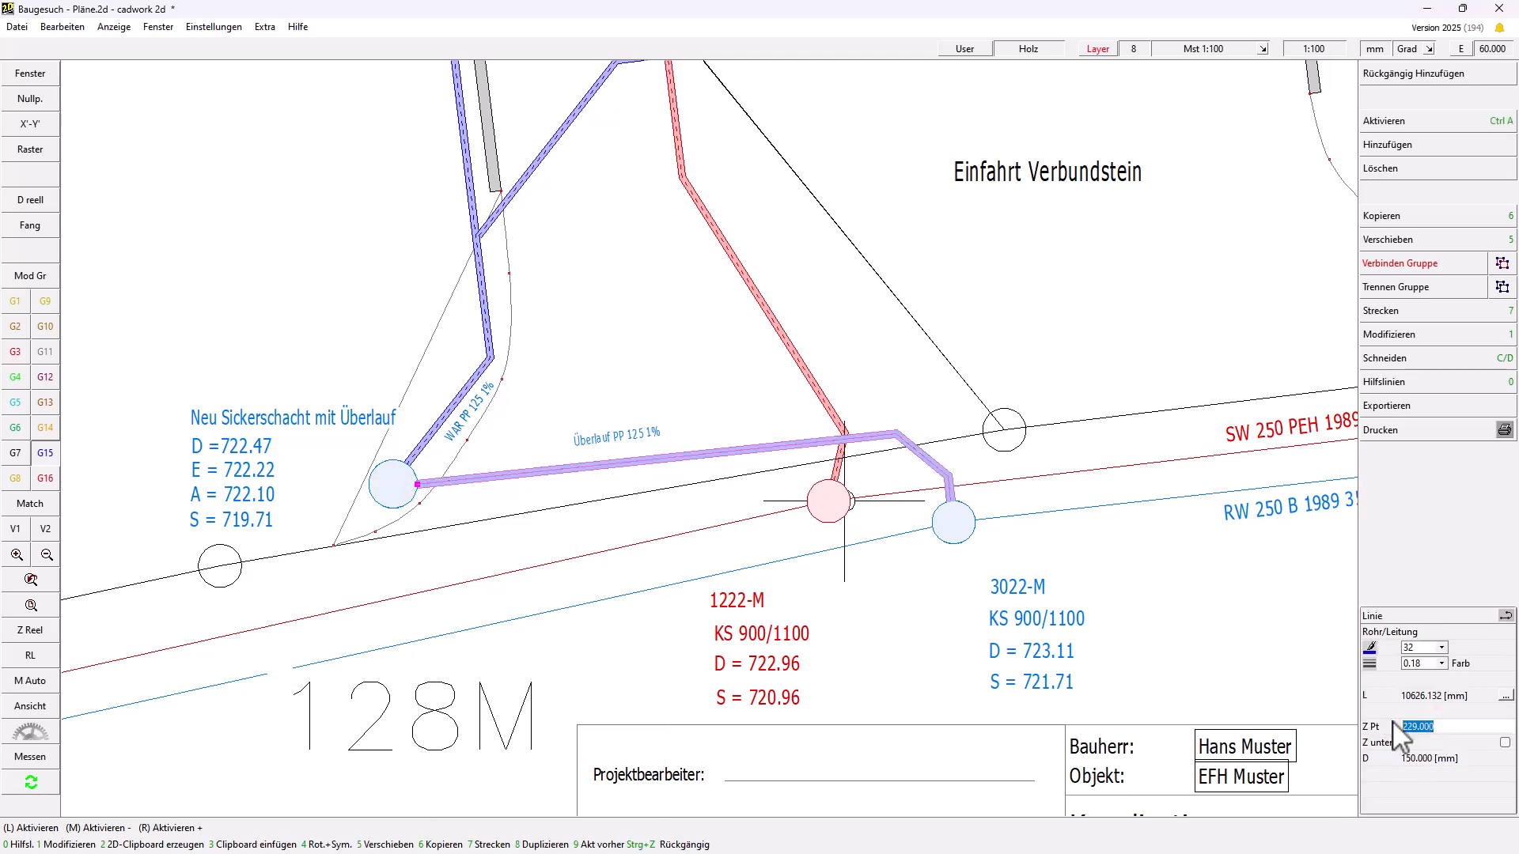
pyautogui.write('722100')
pyautogui.press('Return')
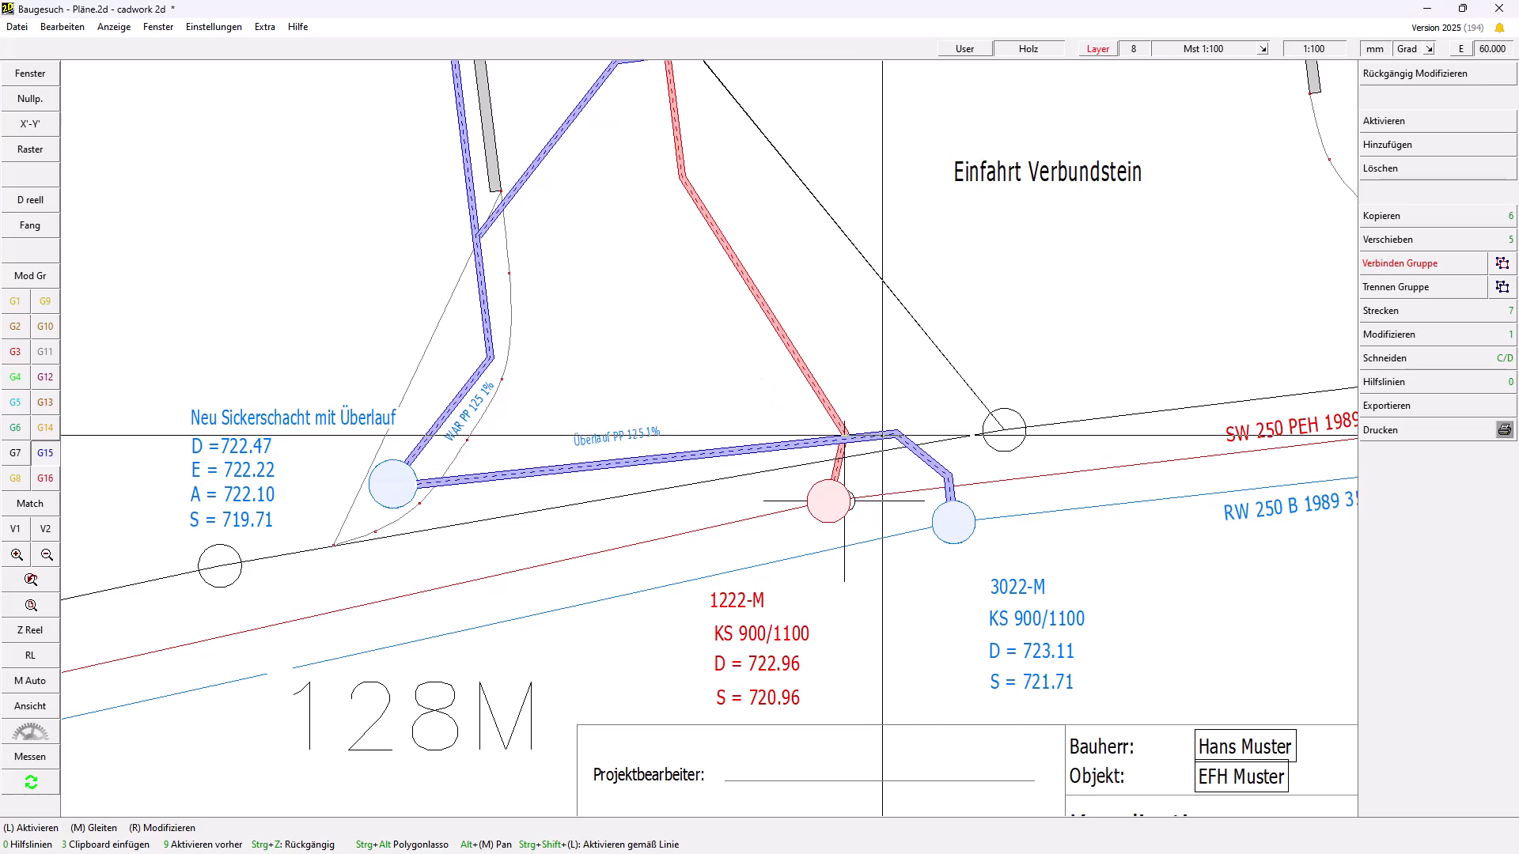
# Set the Z height of the pipe's first bend to 722100 minus the copied segment length times 0.01.
pyautogui.click(877, 437)
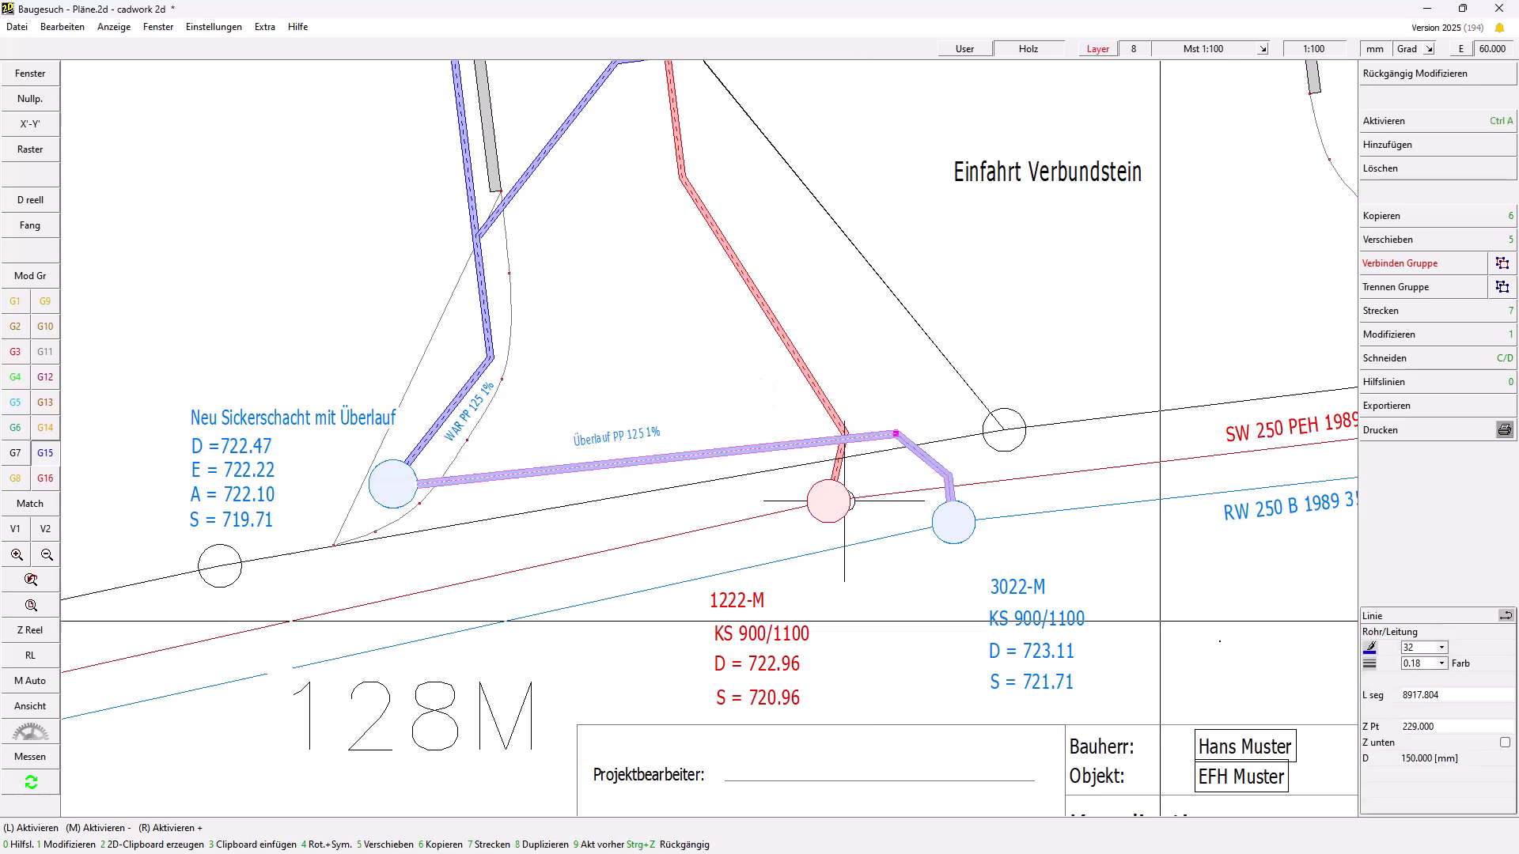
pyautogui.doubleClick(1434, 699)
pyautogui.hotkey('ctrl', 'c')
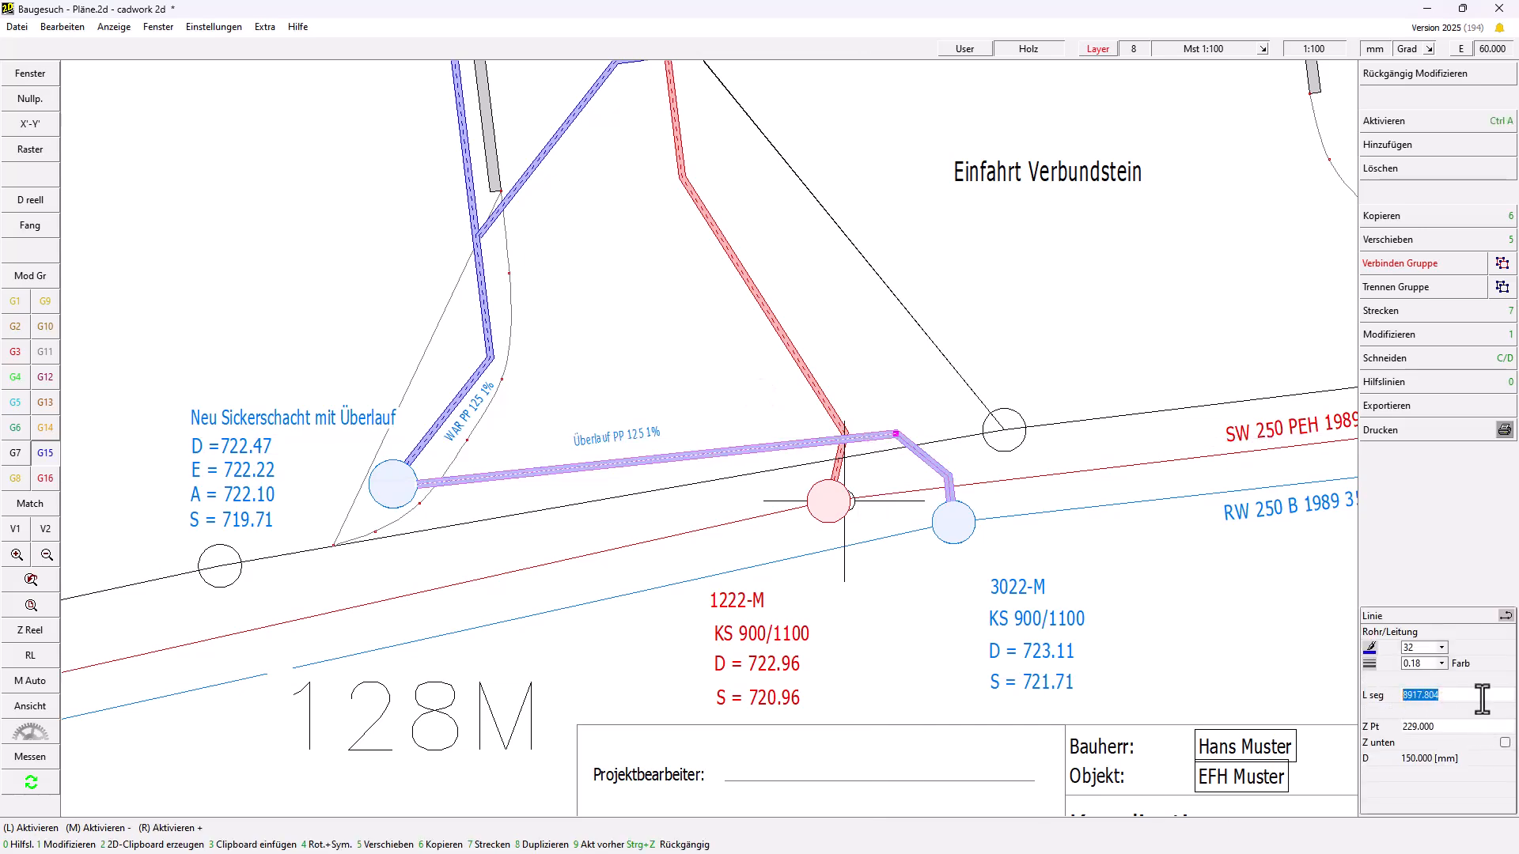
pyautogui.doubleClick(1446, 726)
pyautogui.write('7')
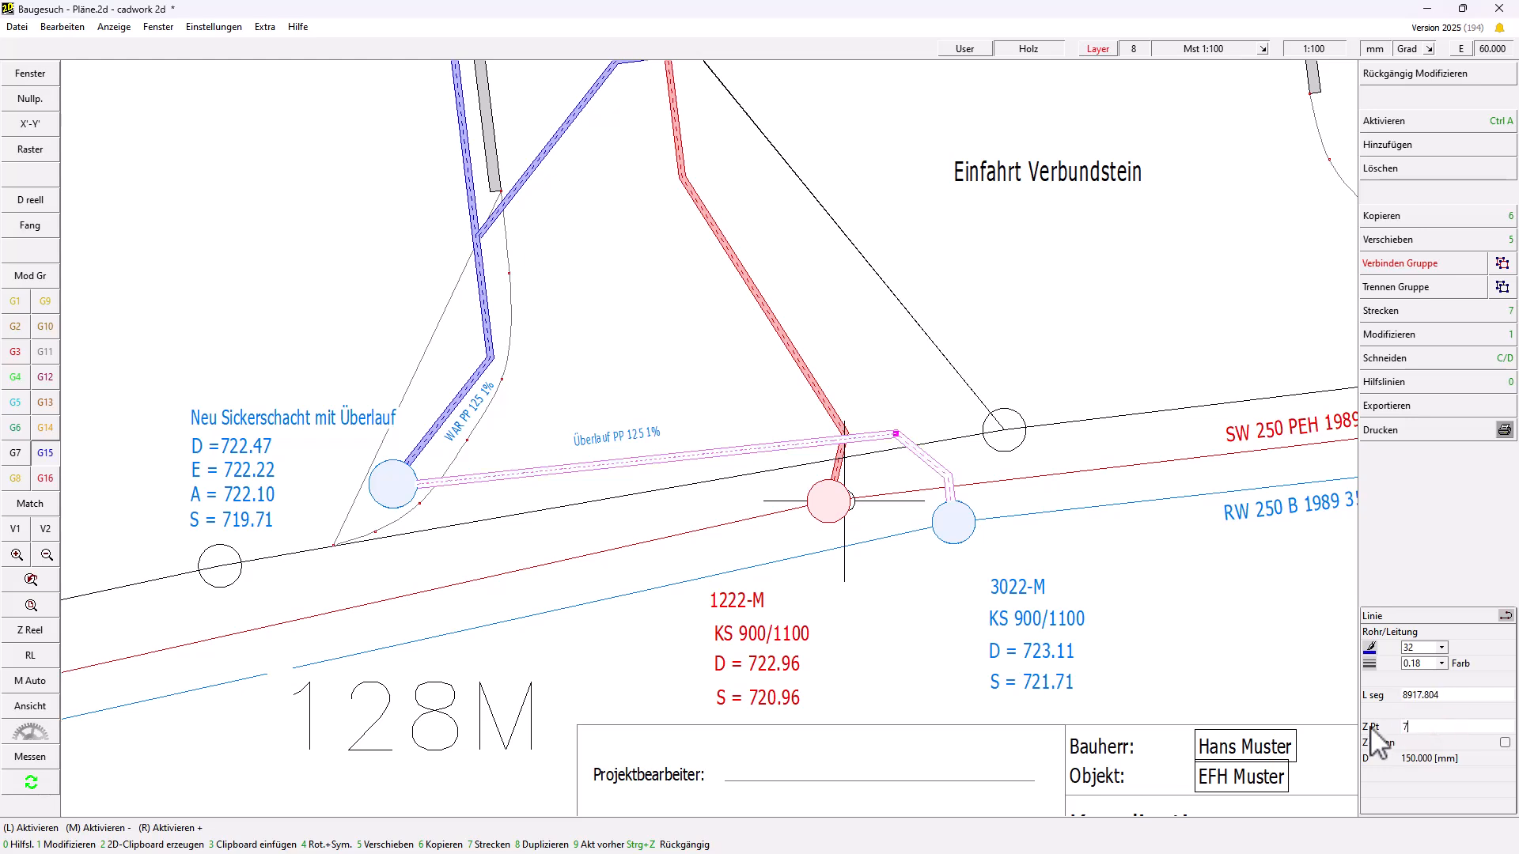
pyautogui.write('22100-')
pyautogui.hotkey('ctrl', 'v')
pyautogui.write('*0.01')
pyautogui.press('Return')
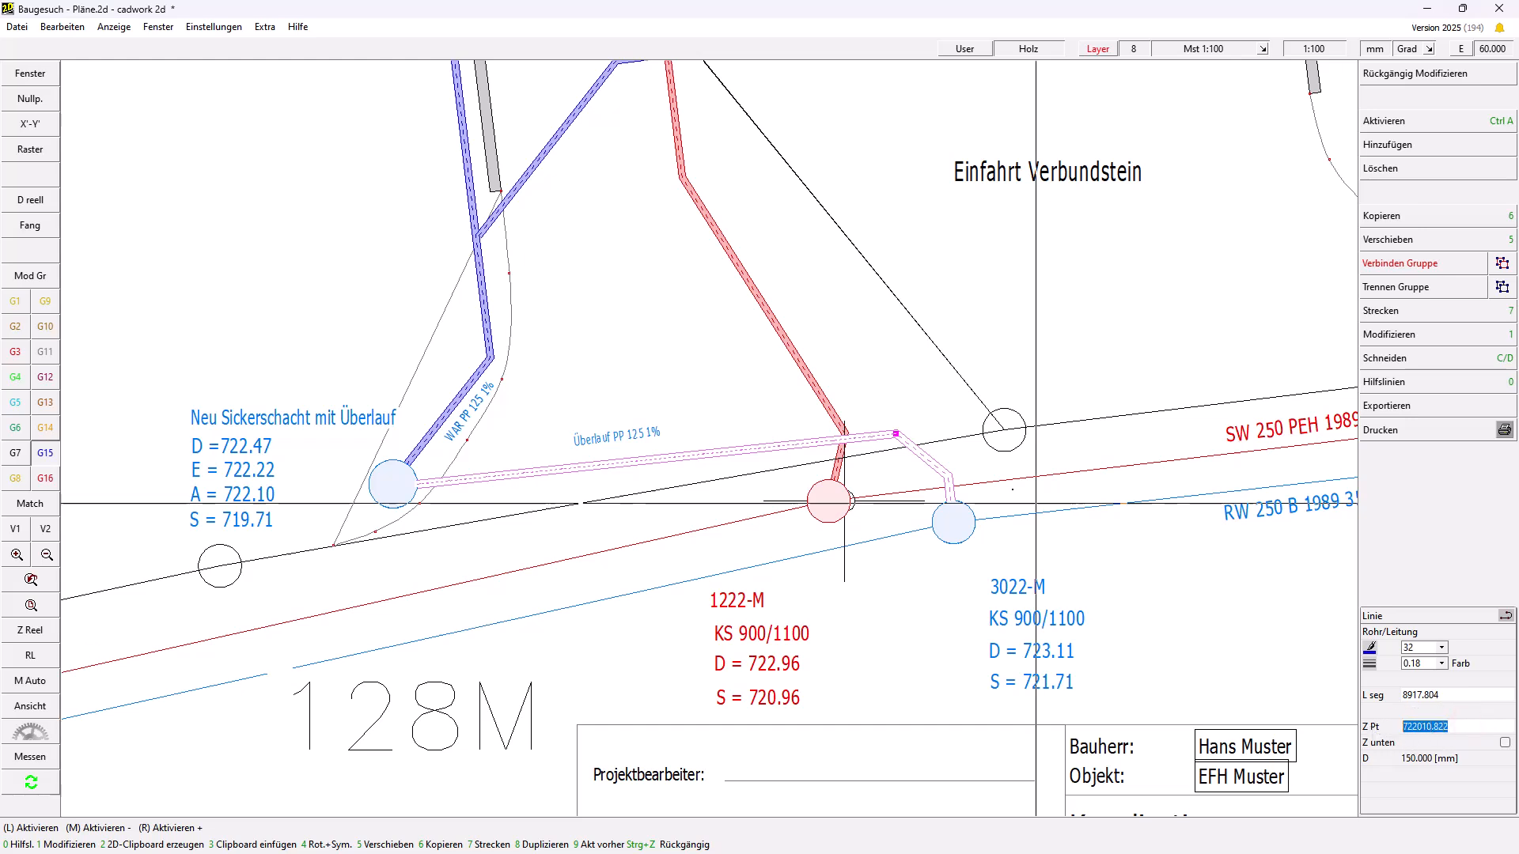
# Set the Z height of the overflow pipe's second bend to 722010.822 minus the copied segment length 1243.543 times 0.01.
pyautogui.click(945, 473)
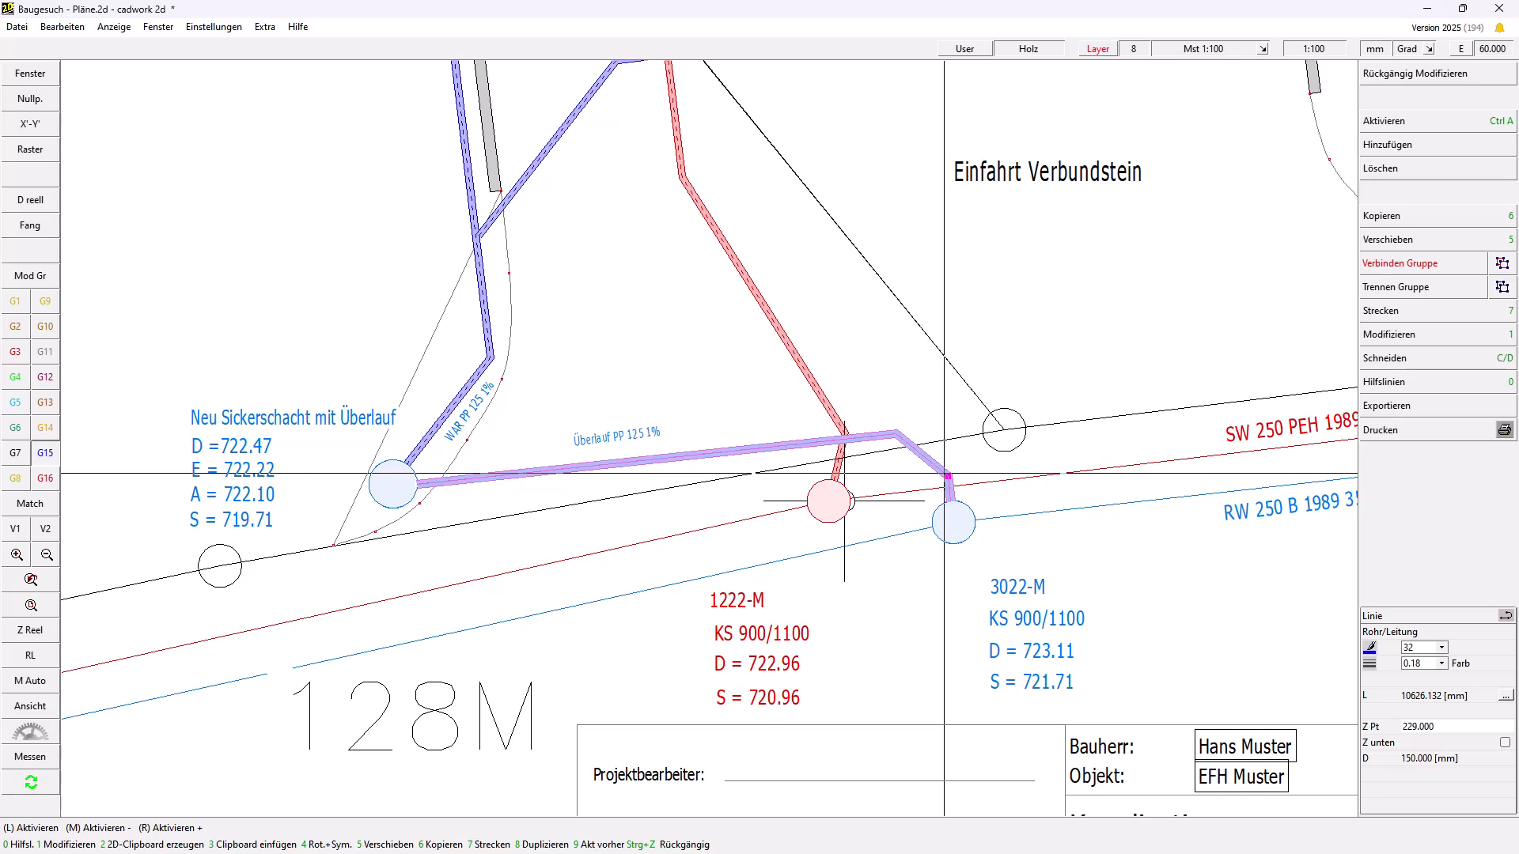
pyautogui.click(1388, 696)
pyautogui.press('super+c')
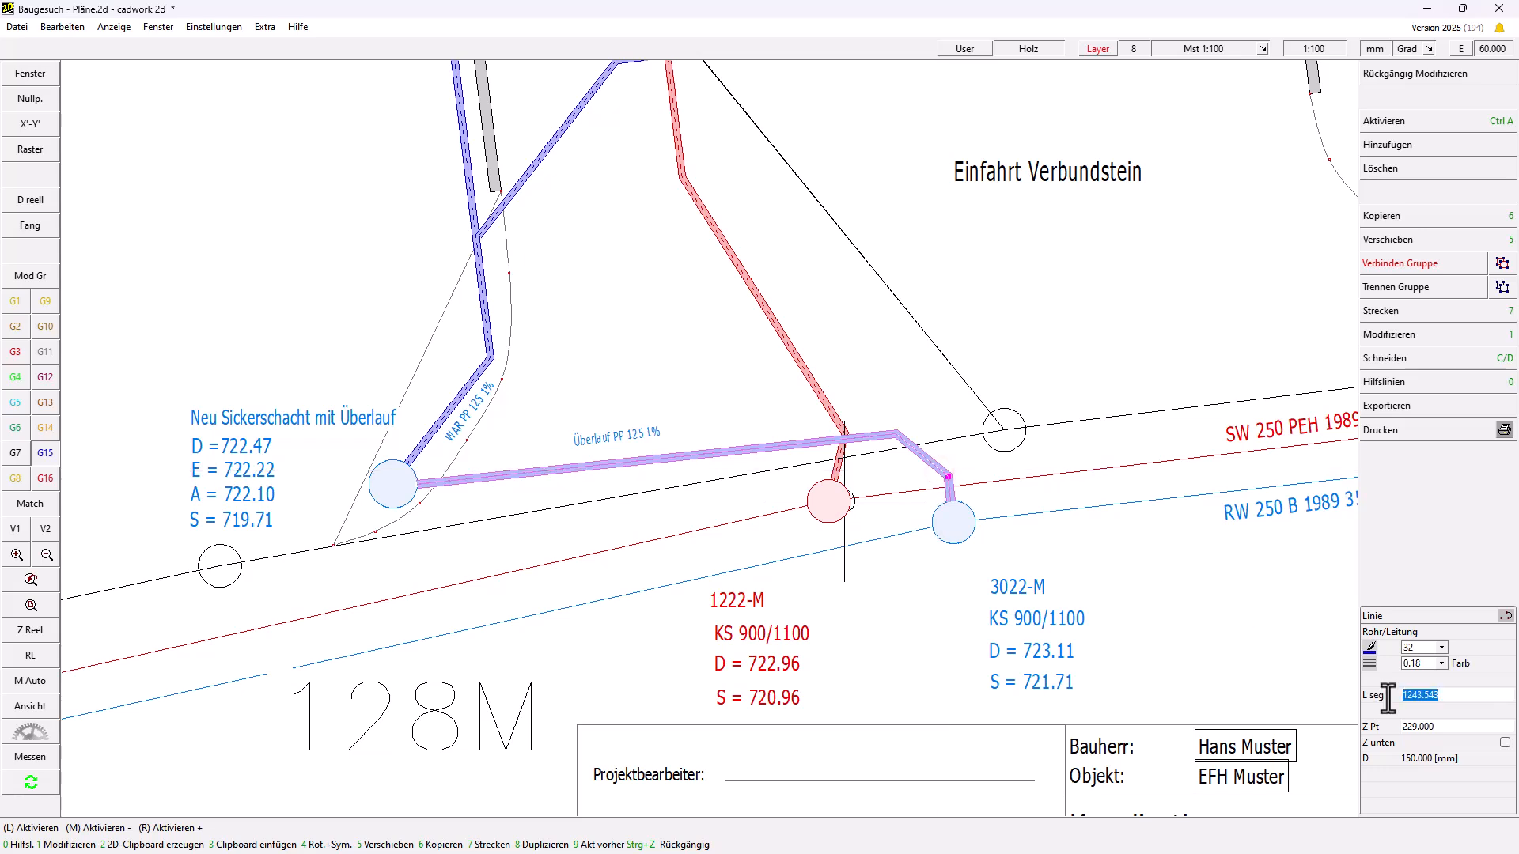
pyautogui.moveTo(1452, 728); pyautogui.dragTo(1394, 730)
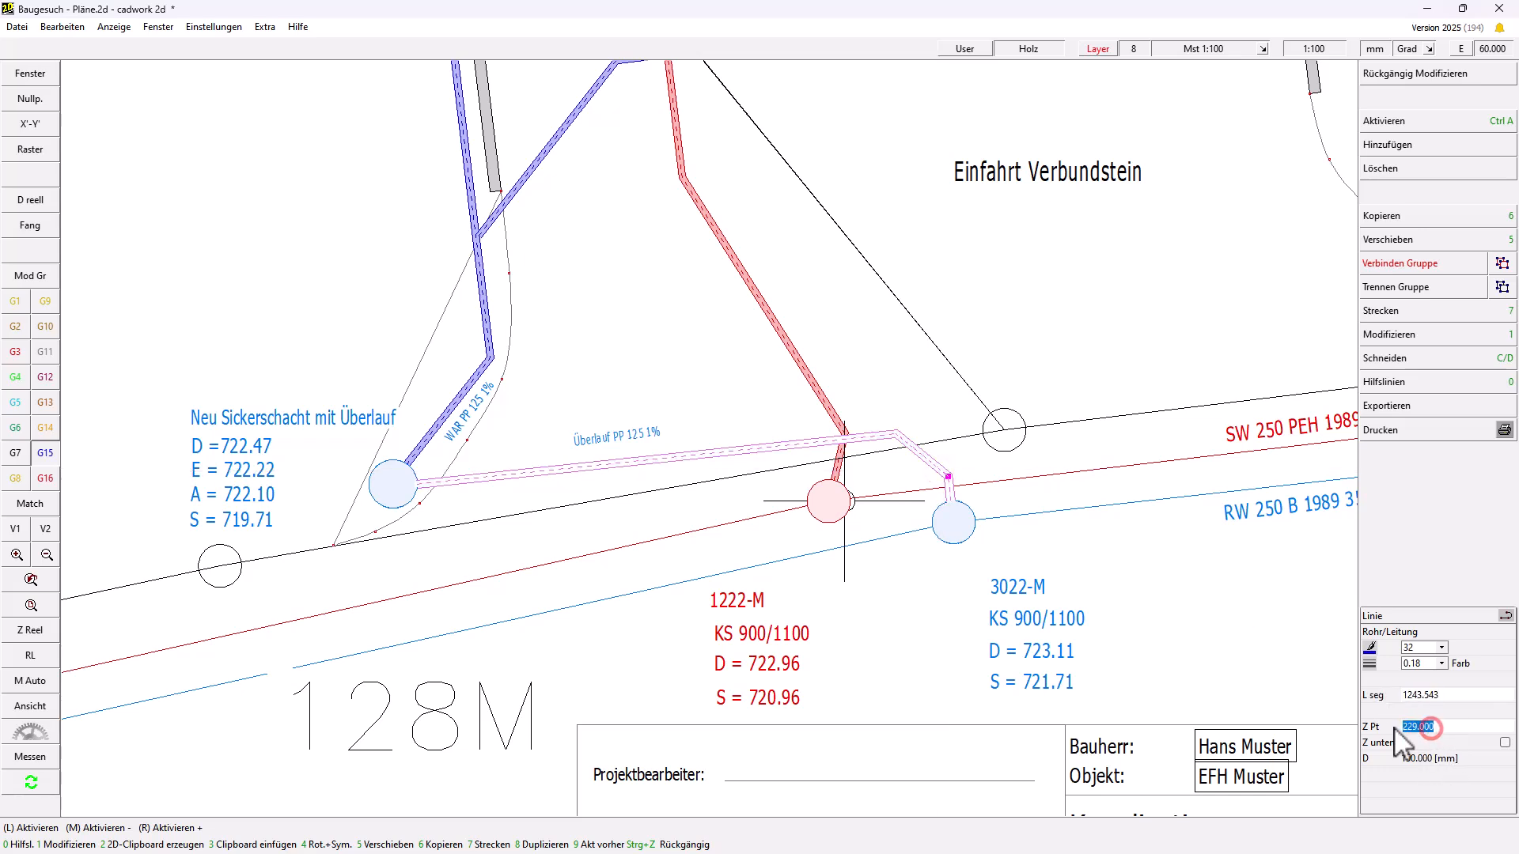
pyautogui.press('super+v')
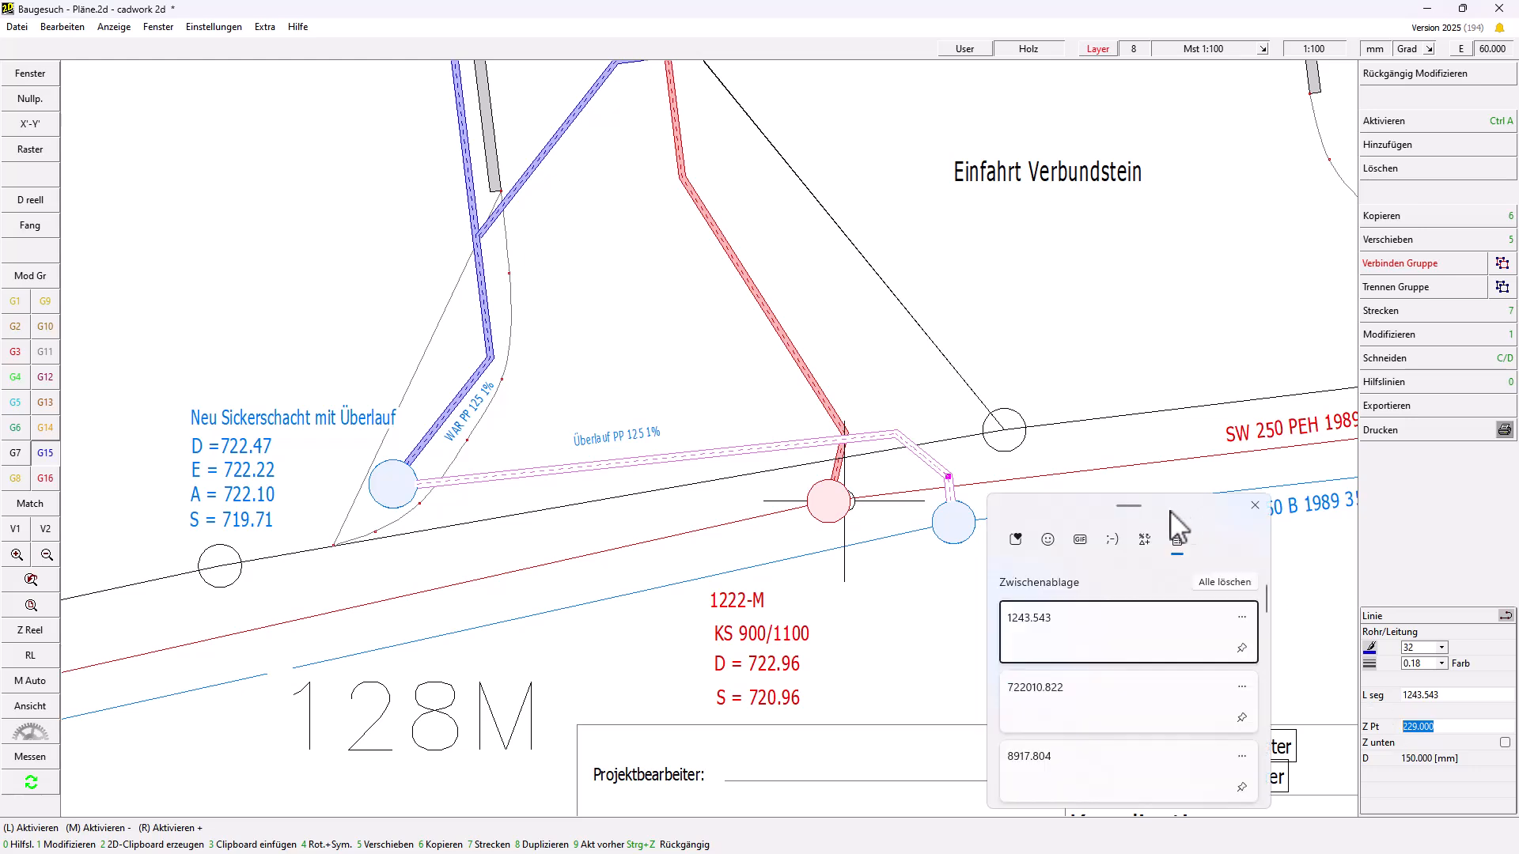
pyautogui.click(1098, 709)
pyautogui.write('-')
pyautogui.press('super+v')
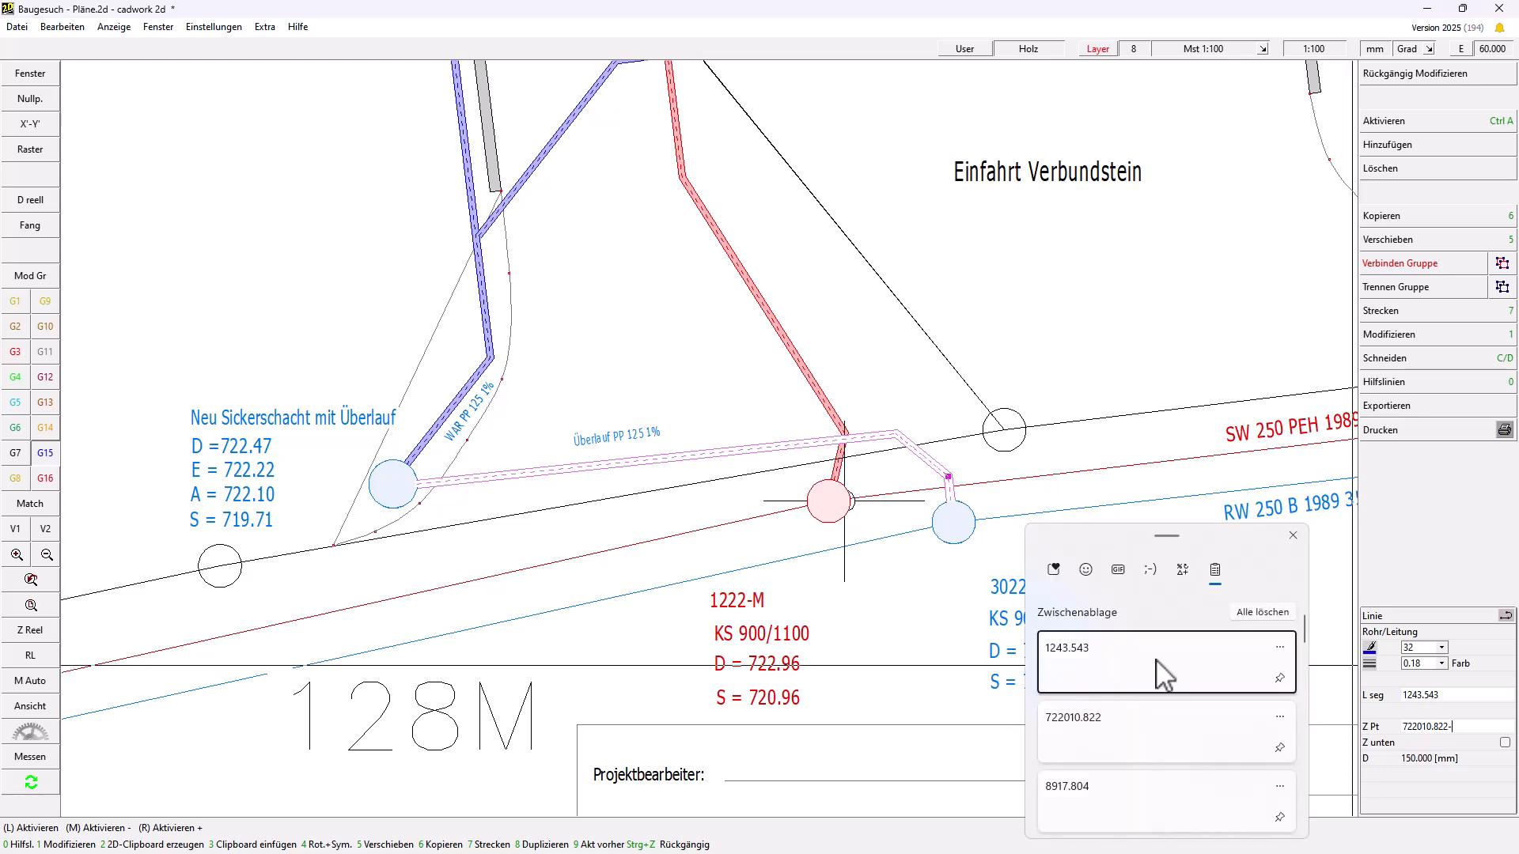
pyautogui.click(1058, 572)
pyautogui.write('*0.01')
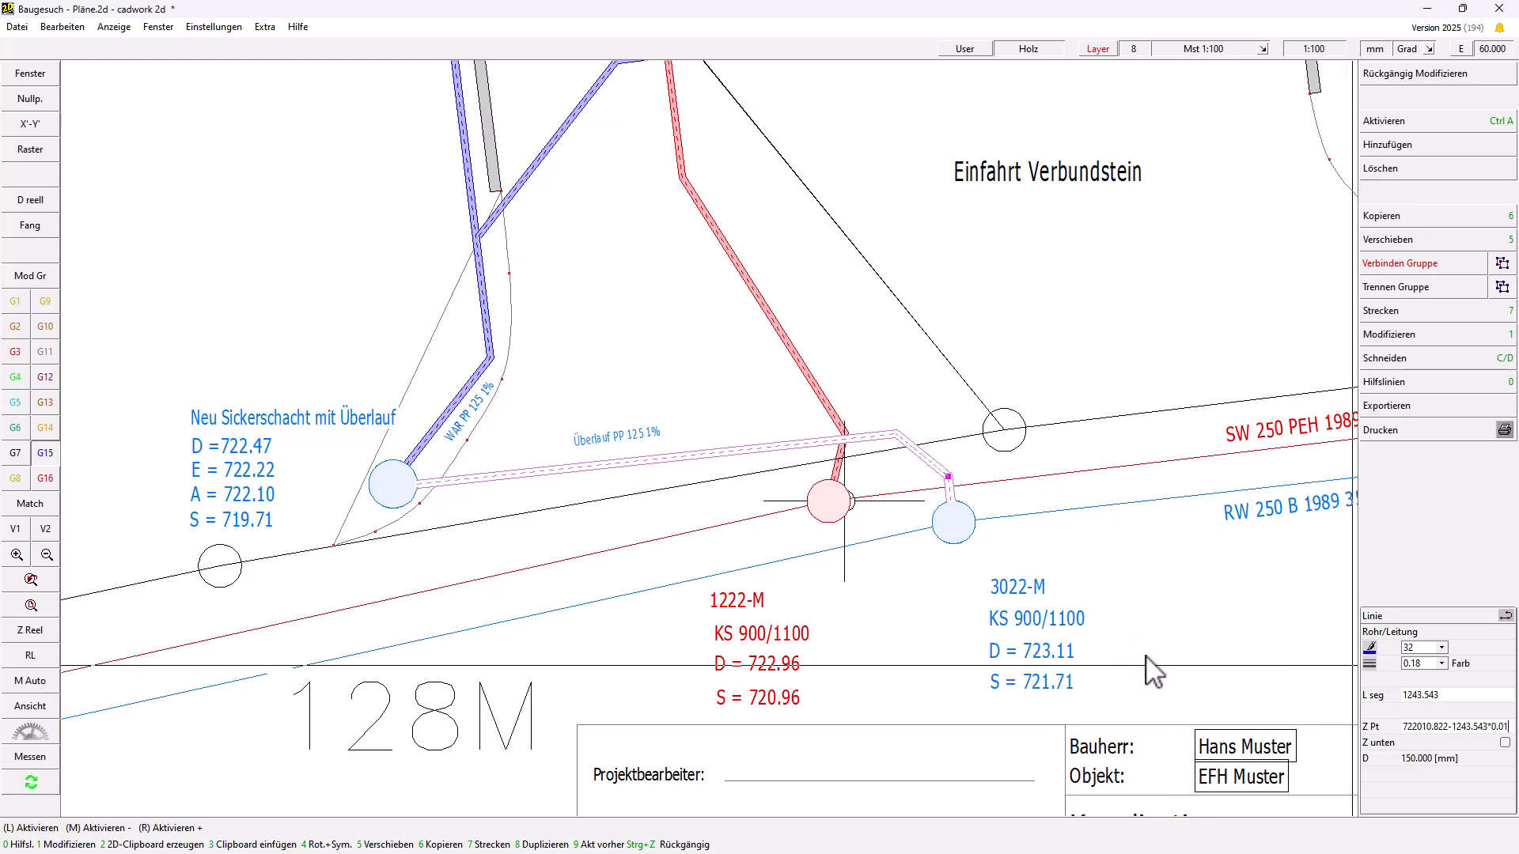
pyautogui.press('Return')
# Pick the overflow pipe's end point at shaft 3022-M, and select the pipe together with the Sickerschacht and shaft 3022-M.
pyautogui.click(953, 504)
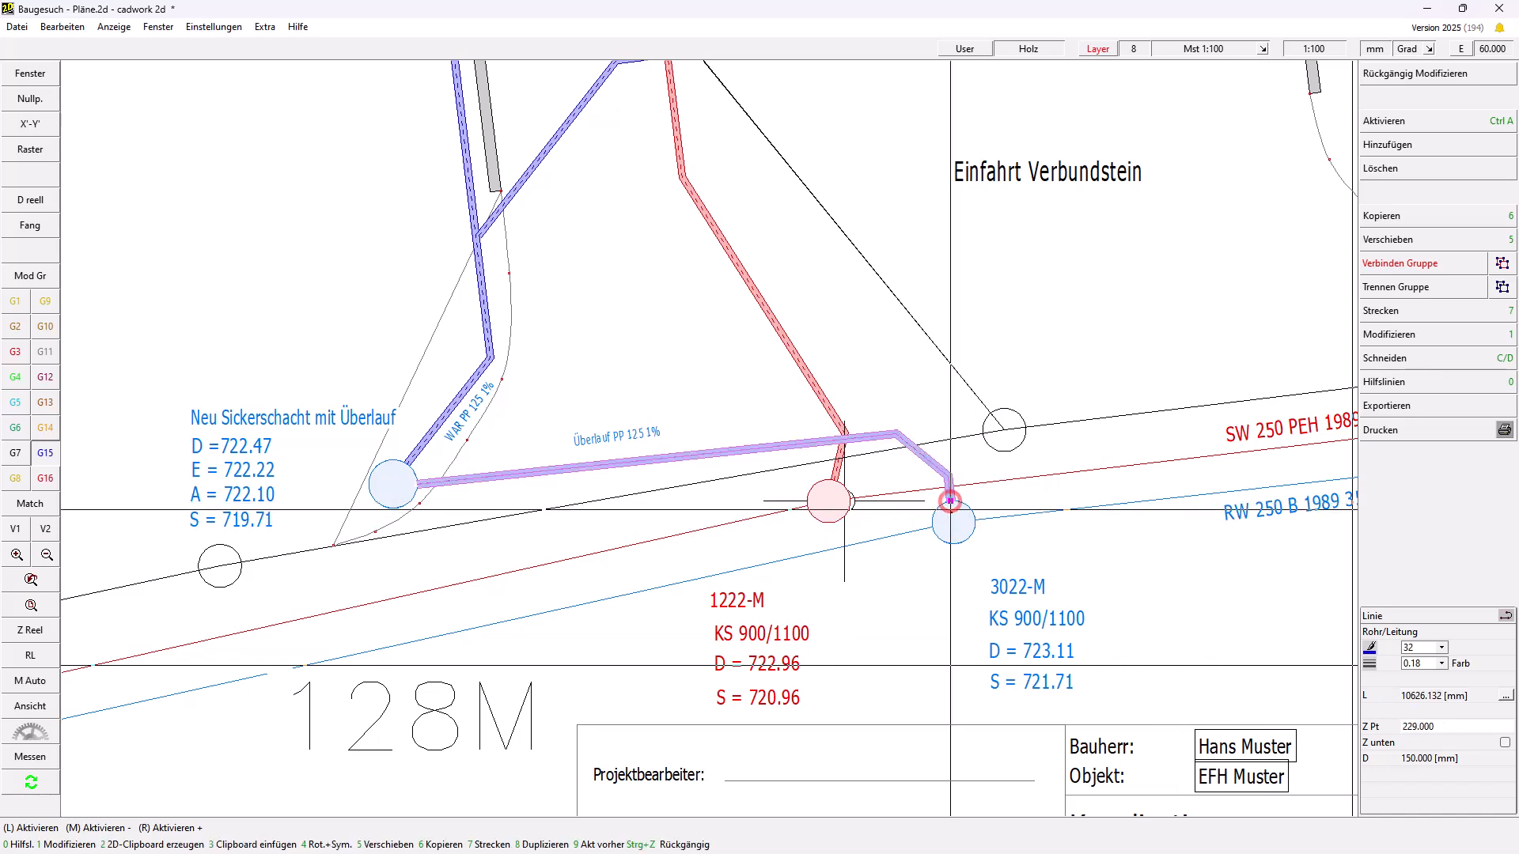
pyautogui.click(1124, 701)
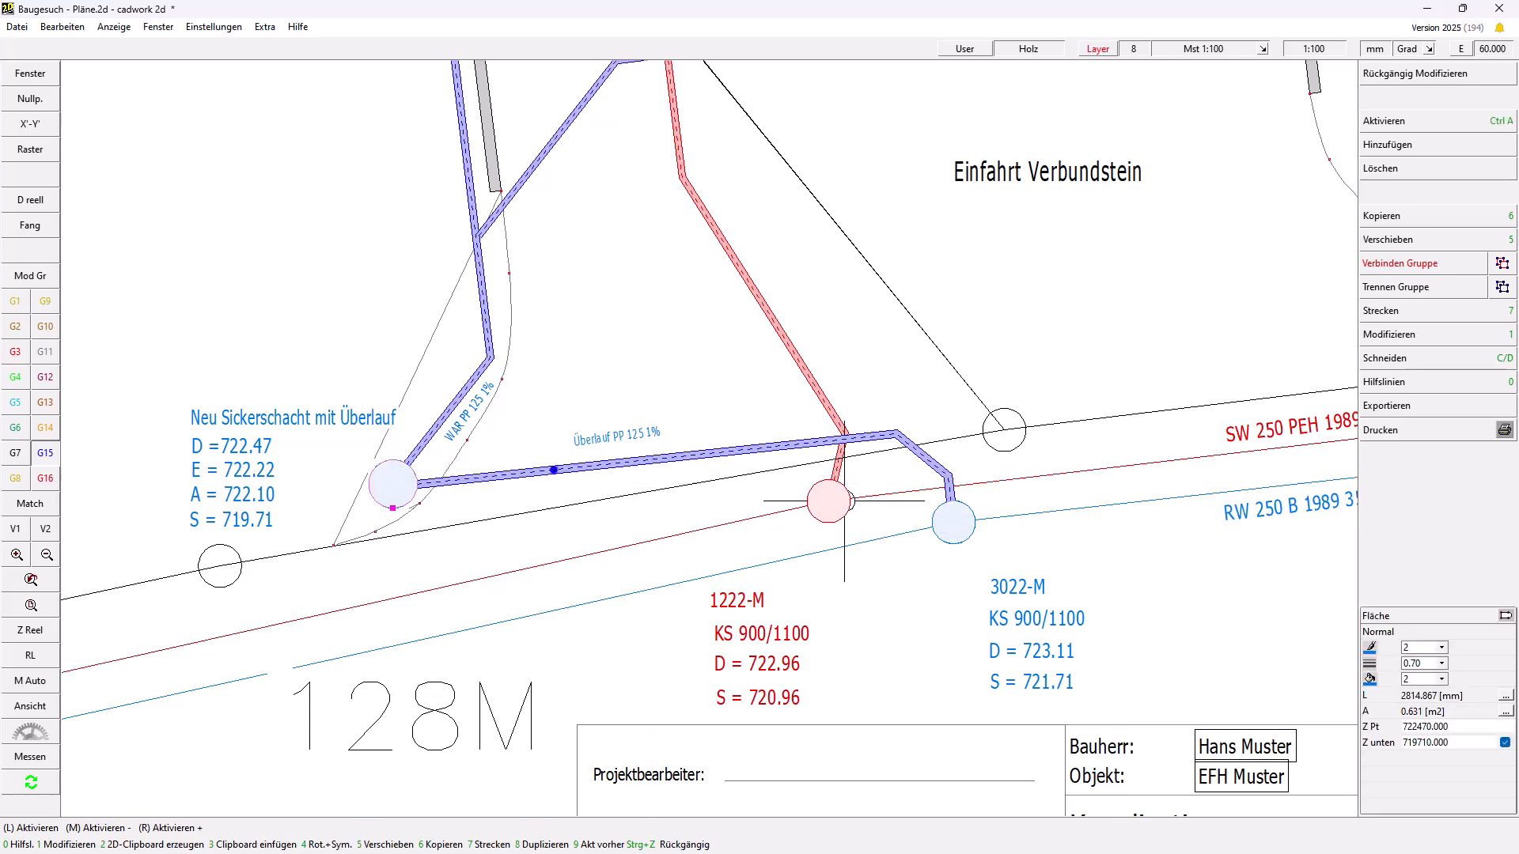
pyautogui.click(554, 468)
pyautogui.rightClick(952, 530)
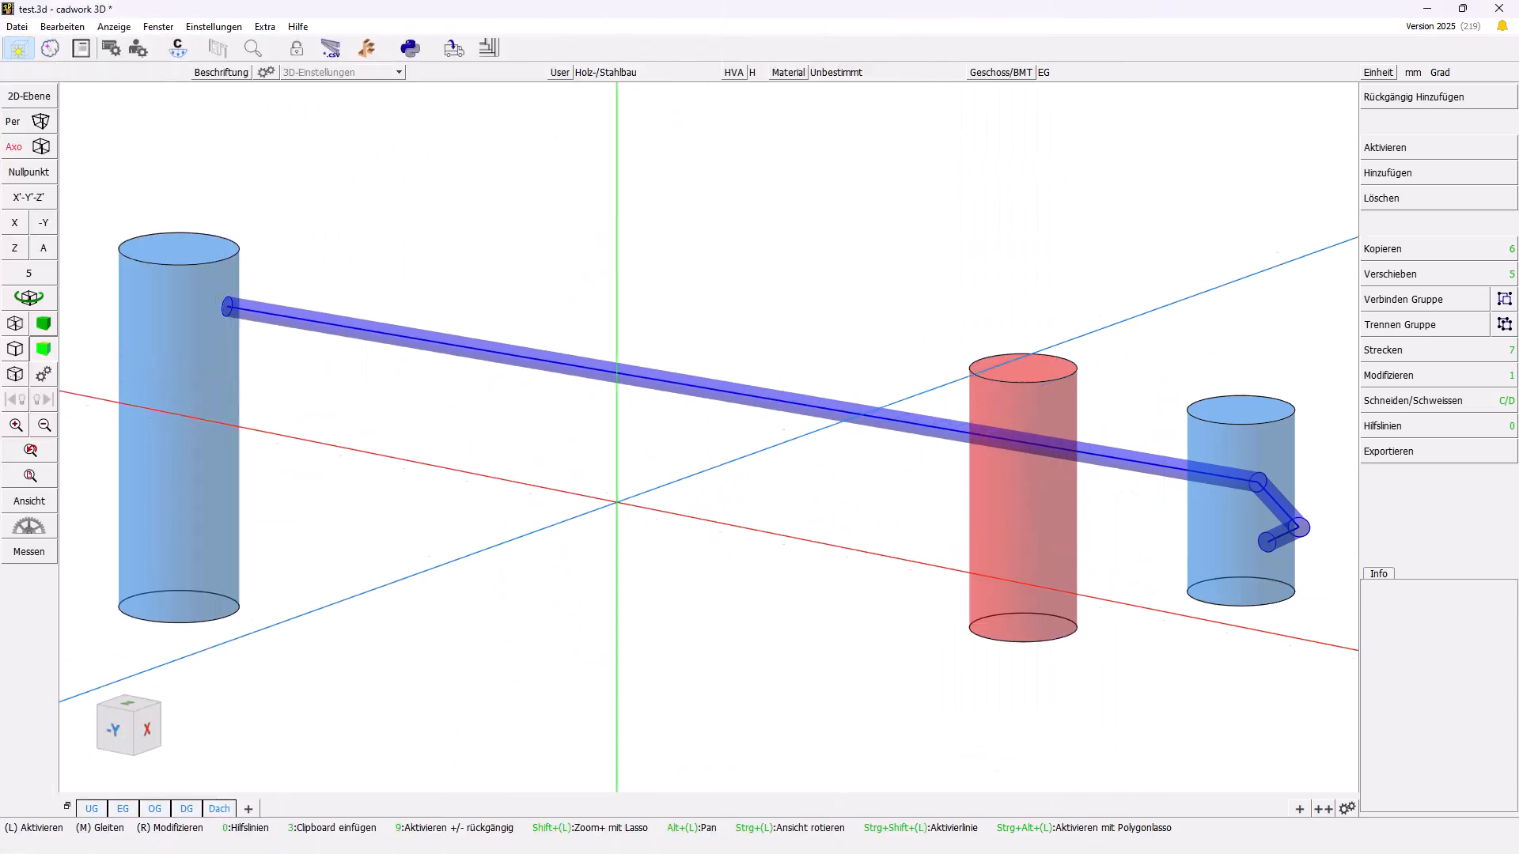
# Examine the slope of the overflow pipe between the shafts from the -Y side in cadwork 3D.
pyautogui.click(117, 730)
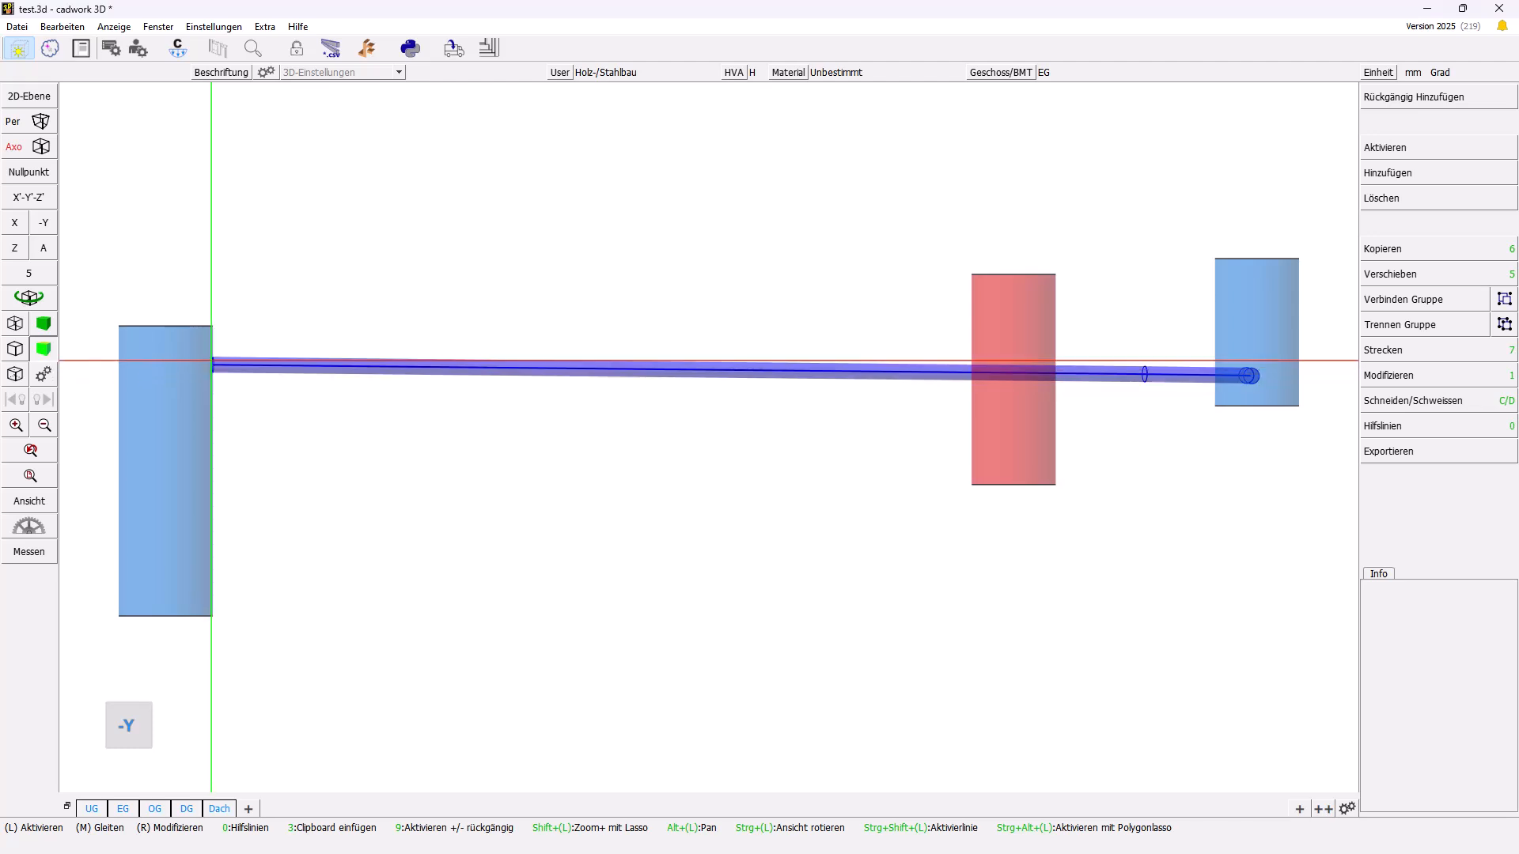
pyautogui.click(44, 247)
pyautogui.click(347, 331)
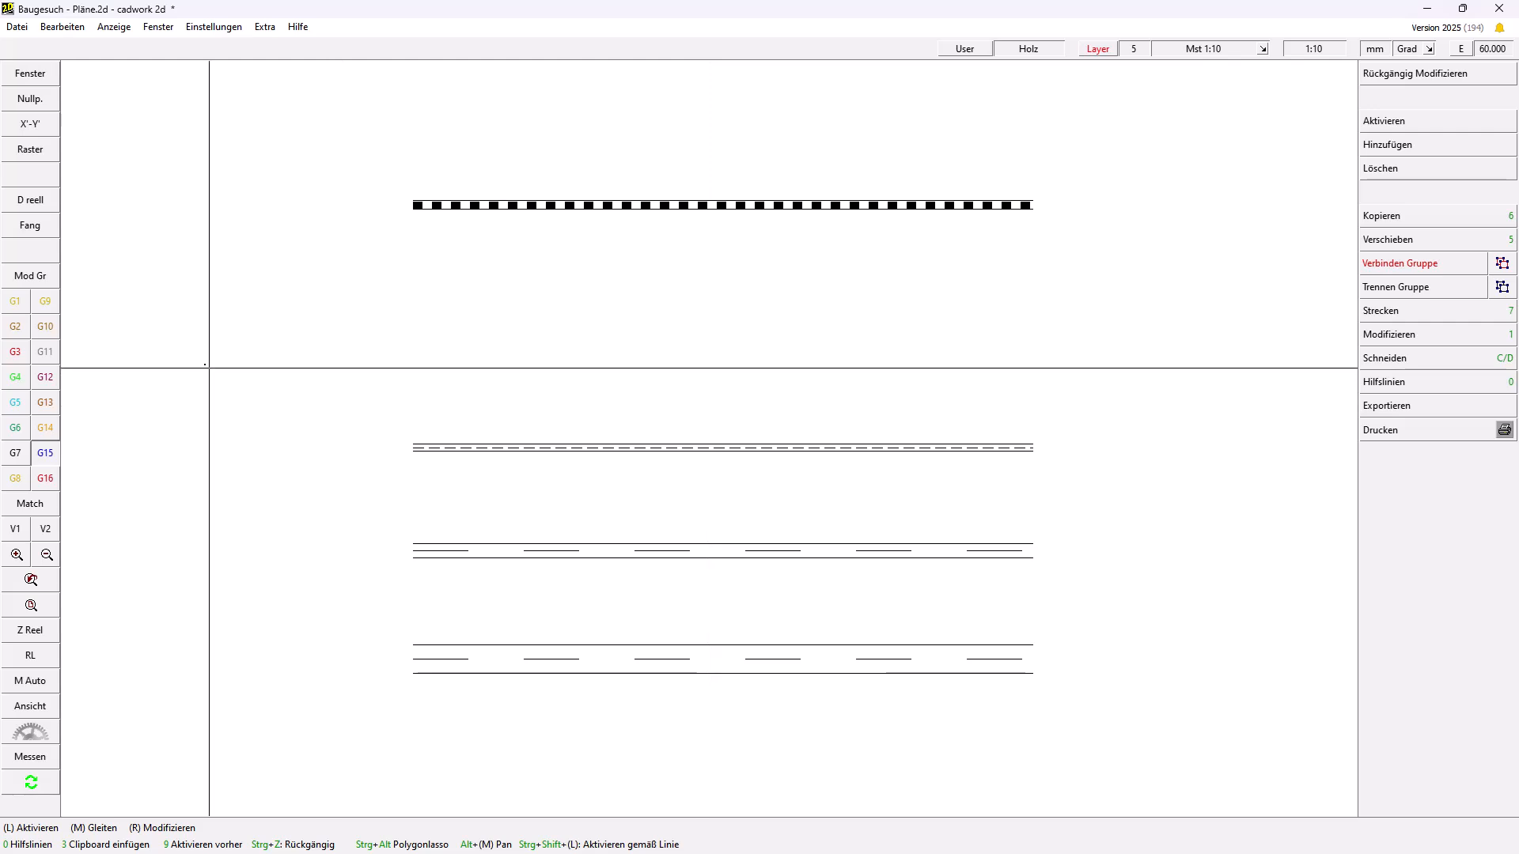
# Turn on the real line thickness display (D reell) and set the dash factor of the uppermost normal line to 1.
pyautogui.click(44, 202)
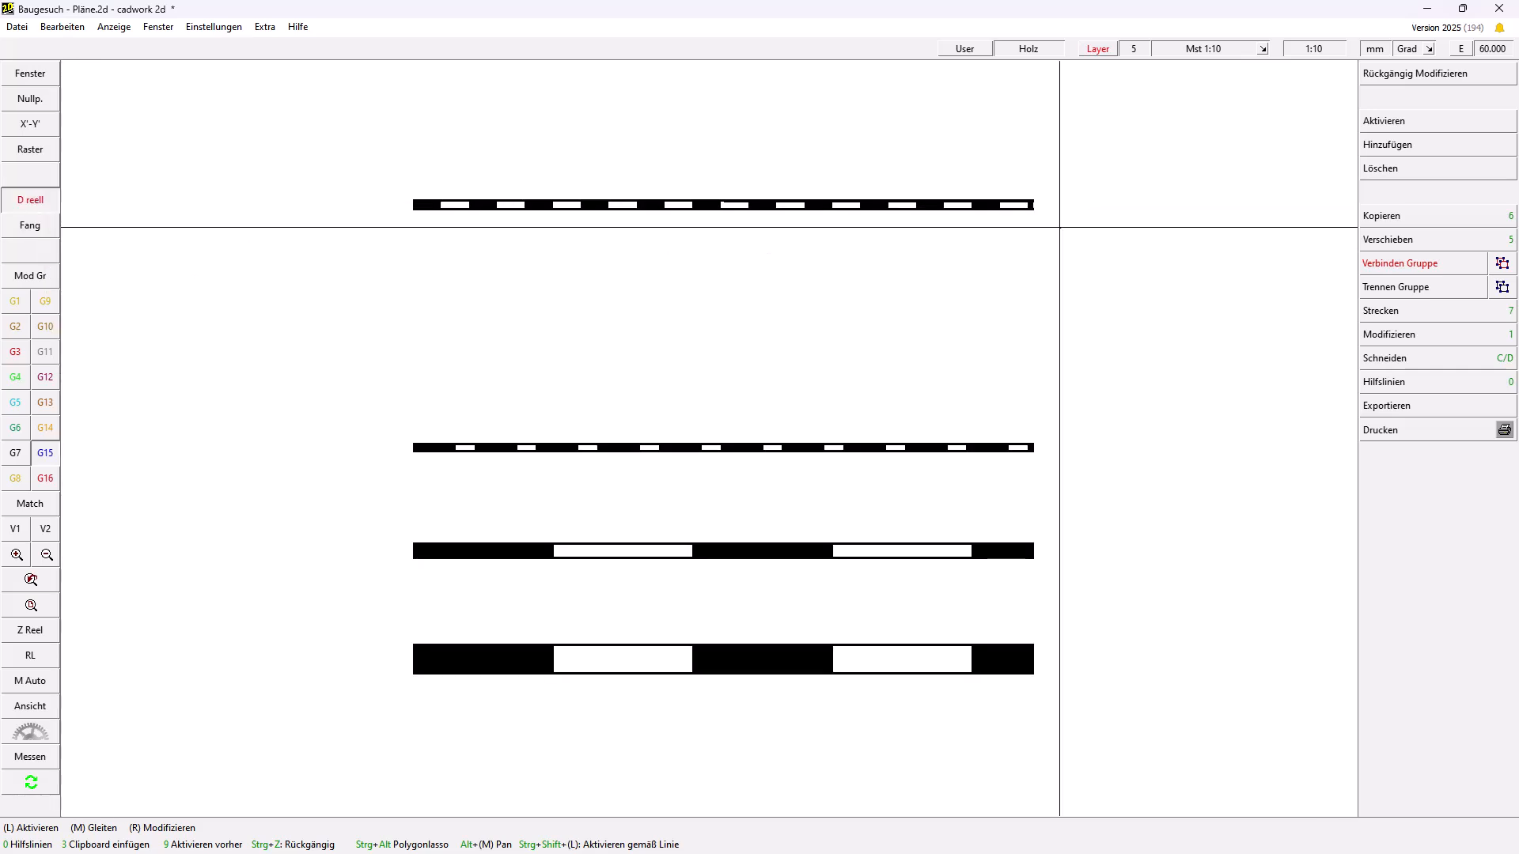
pyautogui.click(1031, 207)
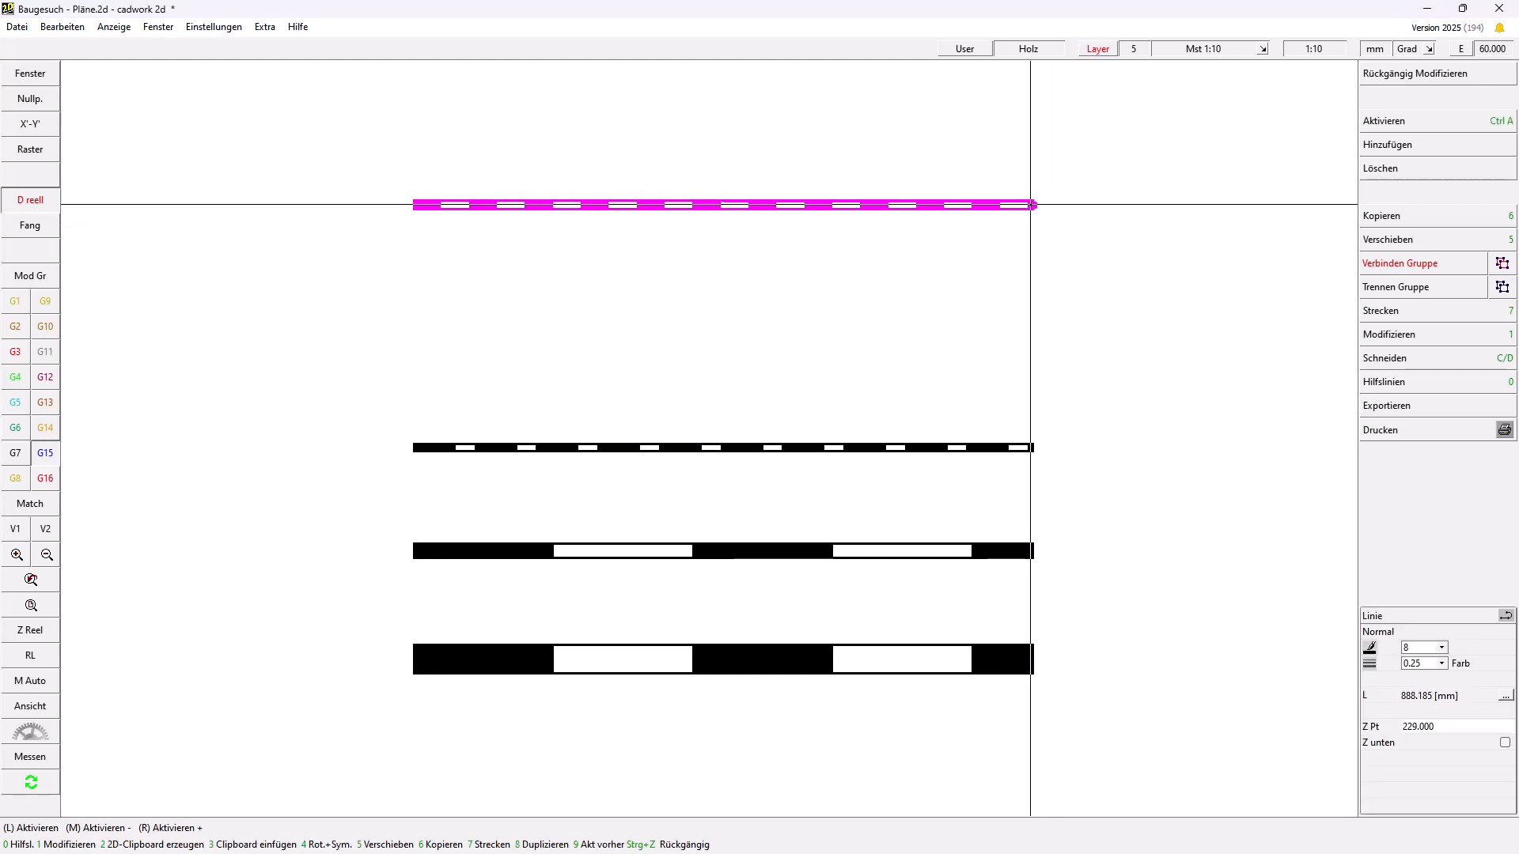
pyautogui.click(1378, 335)
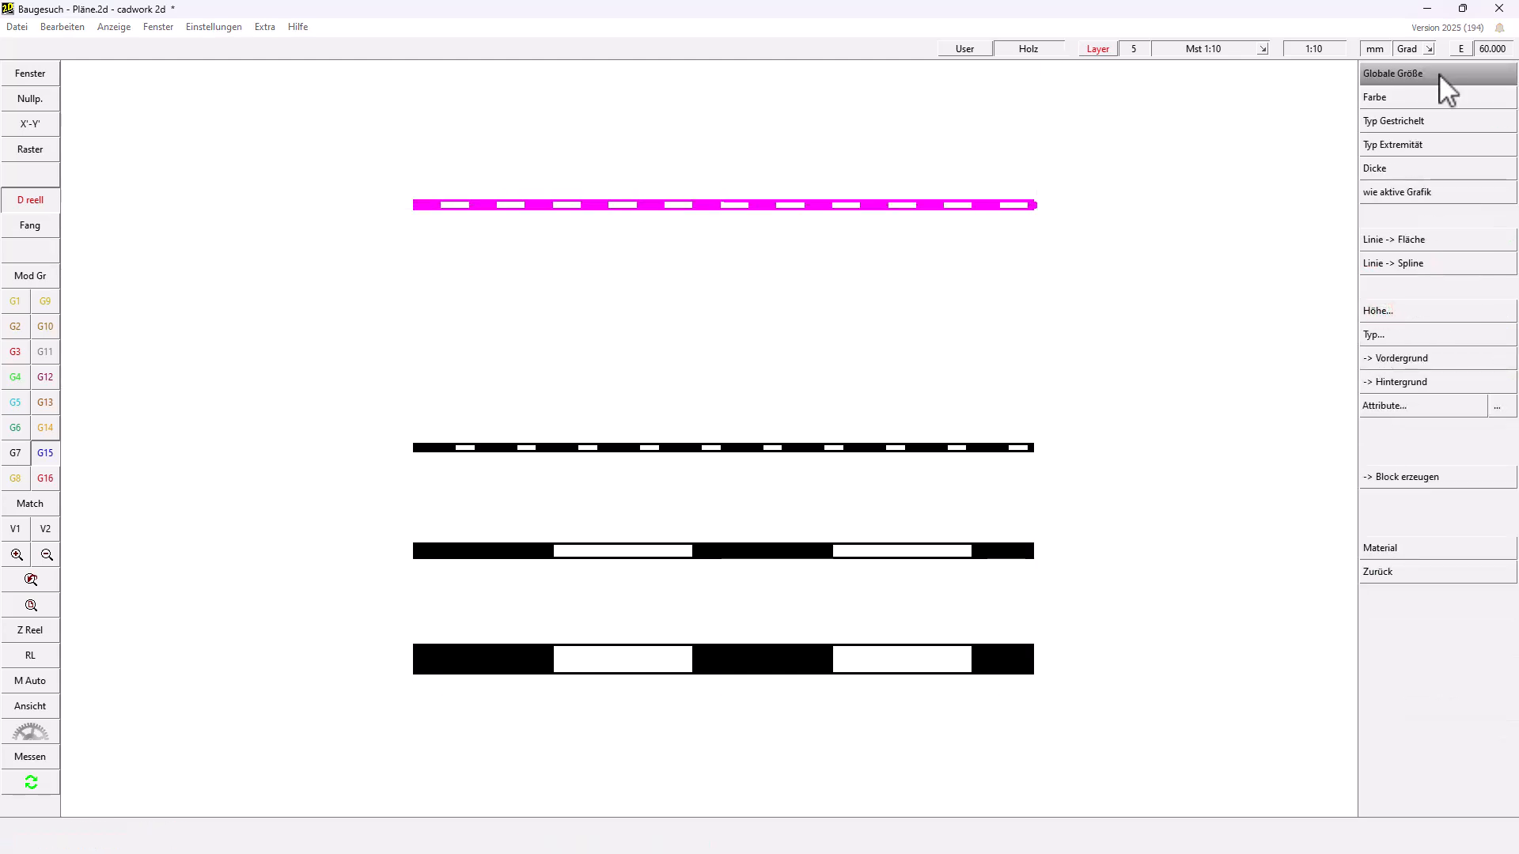
pyautogui.click(1441, 120)
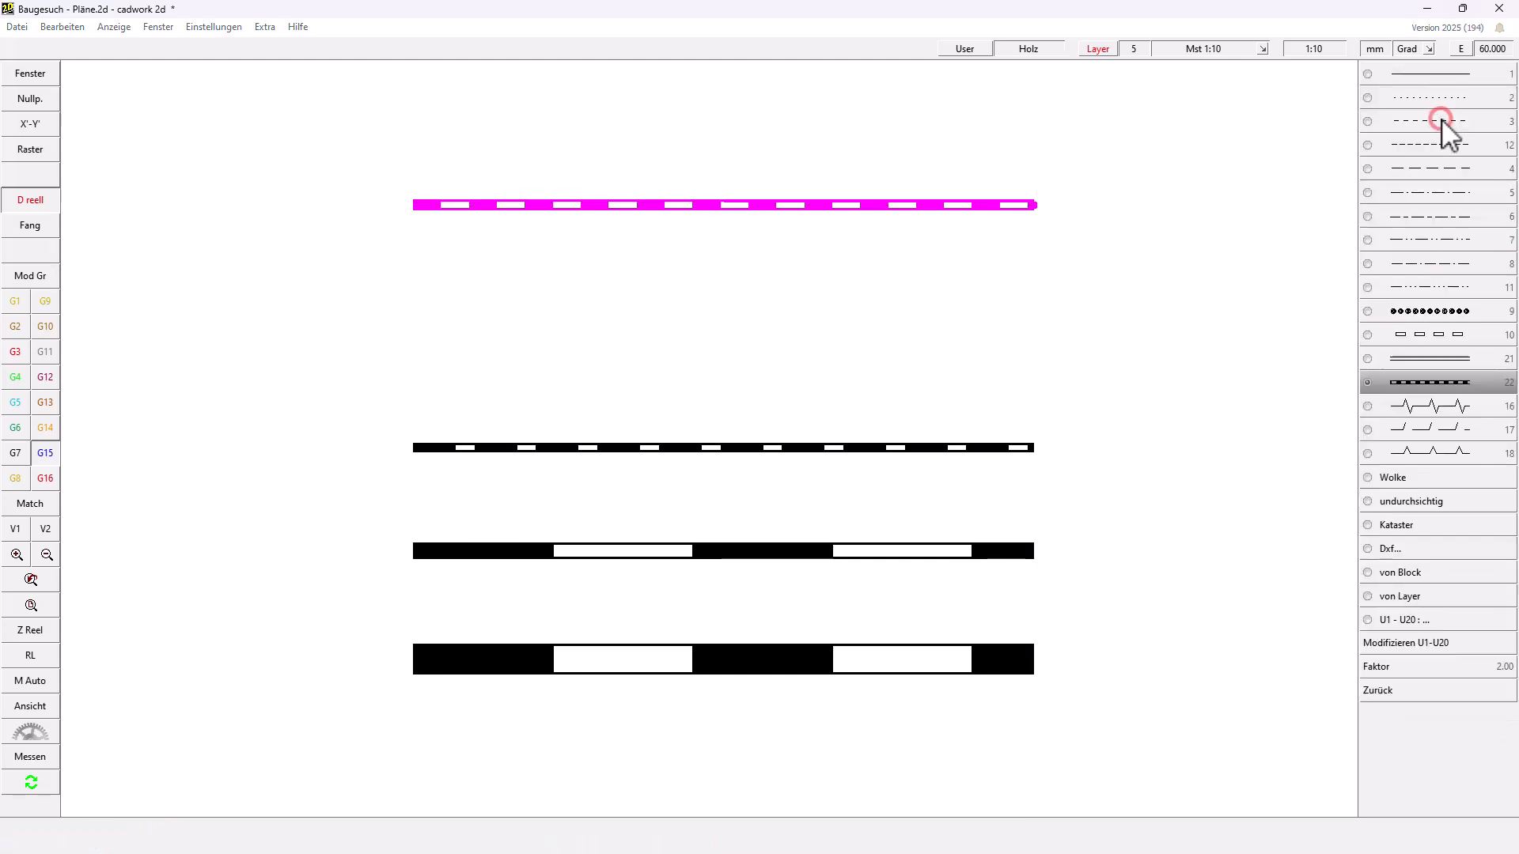
pyautogui.click(1412, 667)
pyautogui.write('1')
pyautogui.press('Return')
# Change the dash factor of the uppermost normal line again to lengthen its dash pattern.
pyautogui.click(1025, 204)
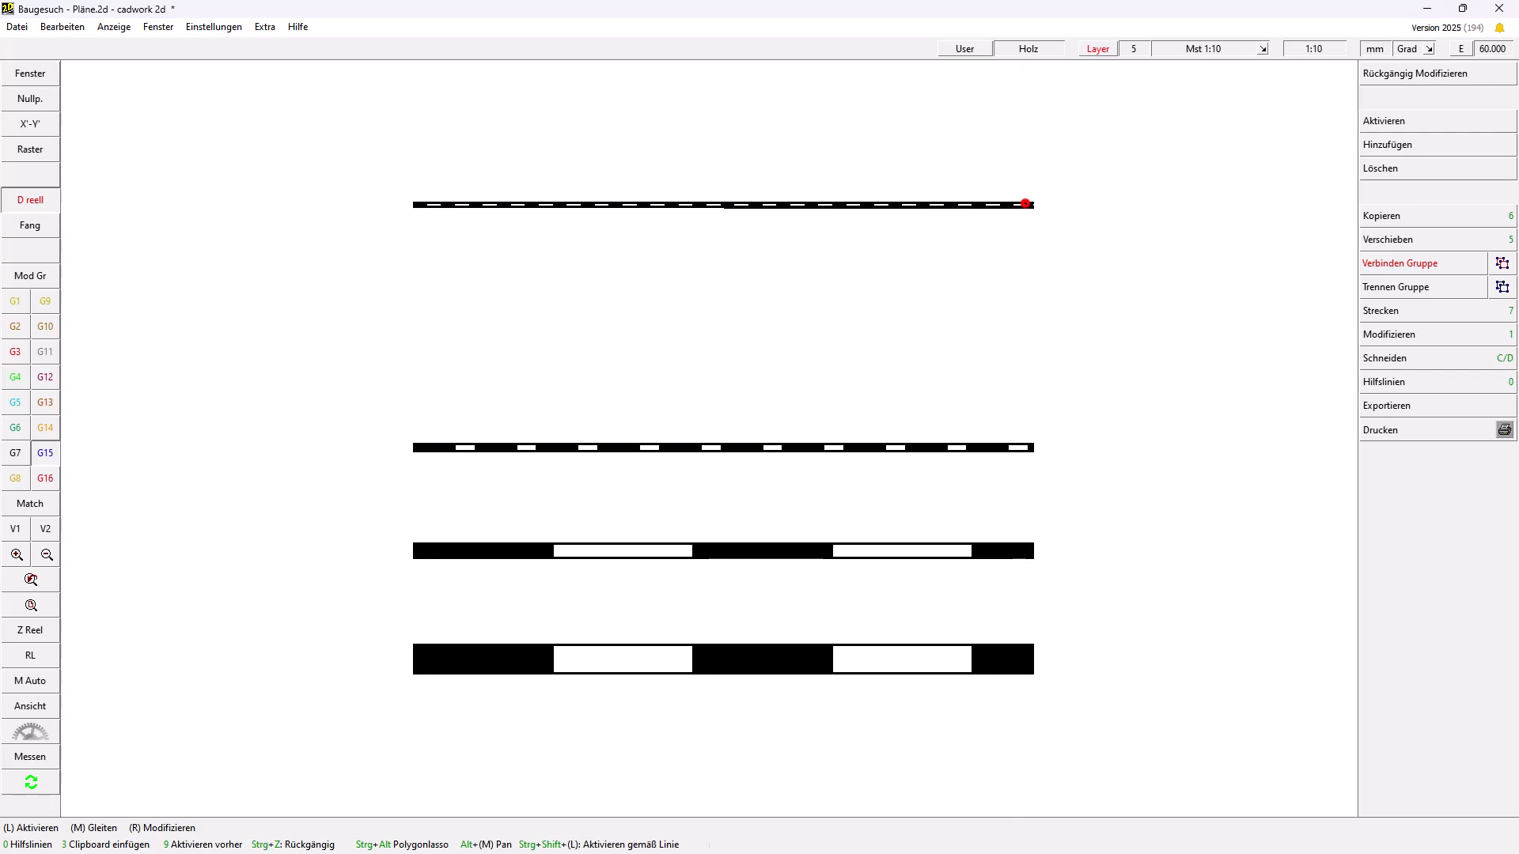
pyautogui.click(1376, 334)
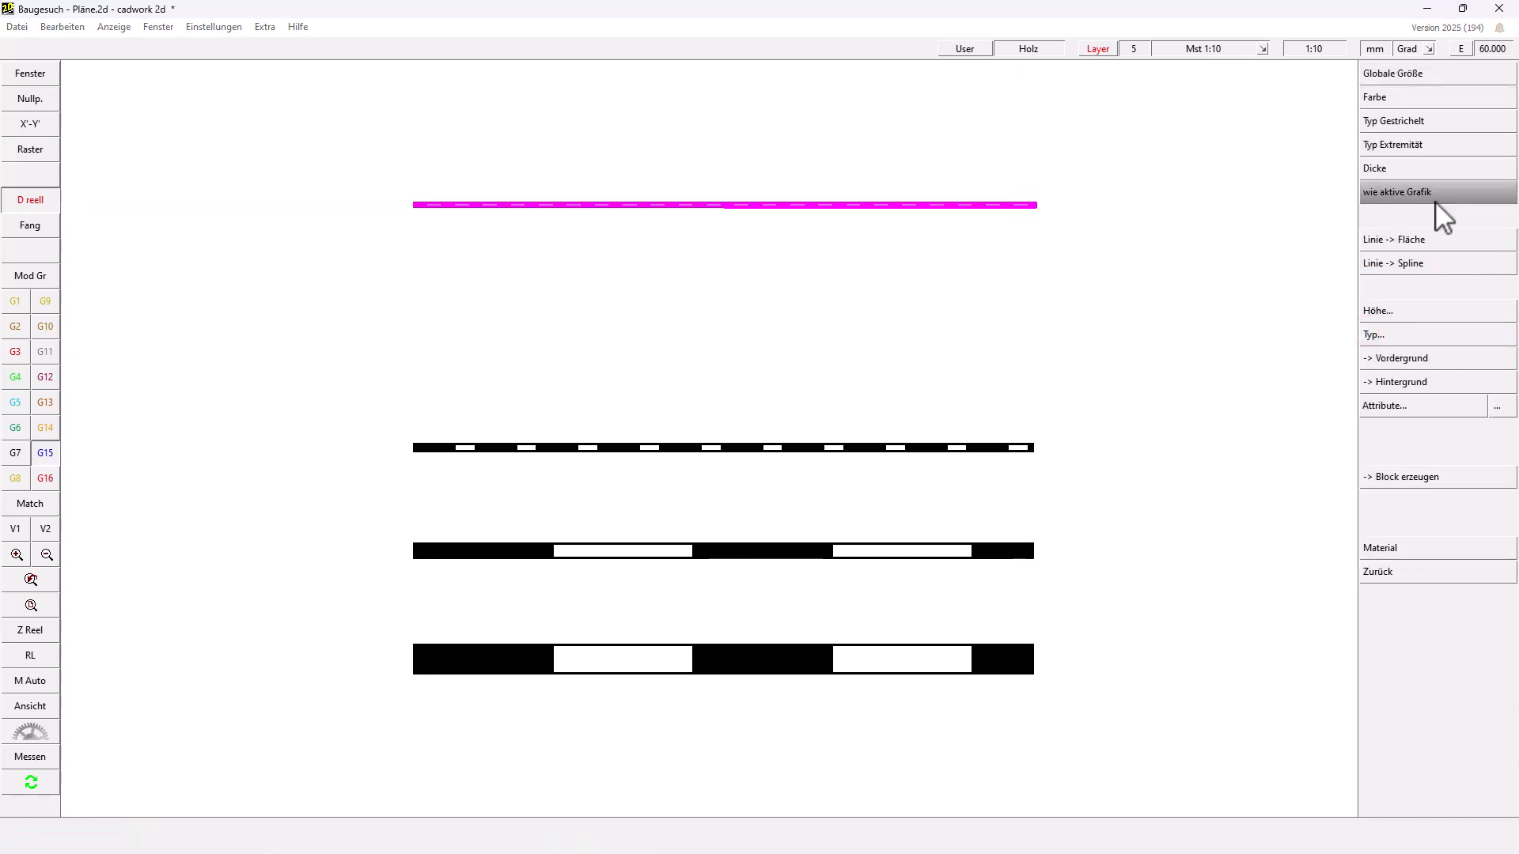
pyautogui.click(1425, 120)
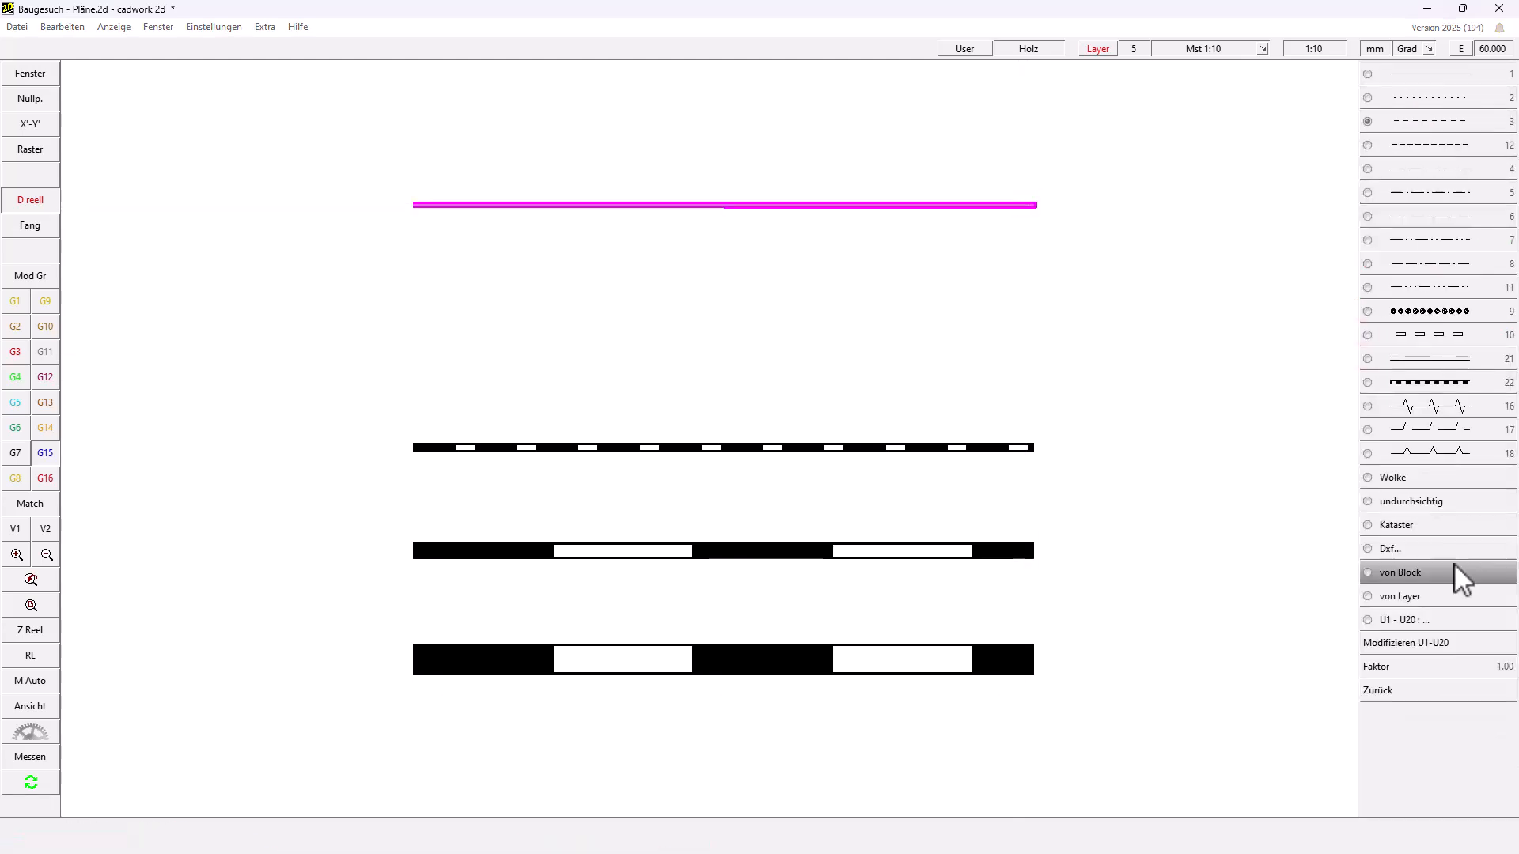
pyautogui.click(1465, 667)
pyautogui.press('Escape')
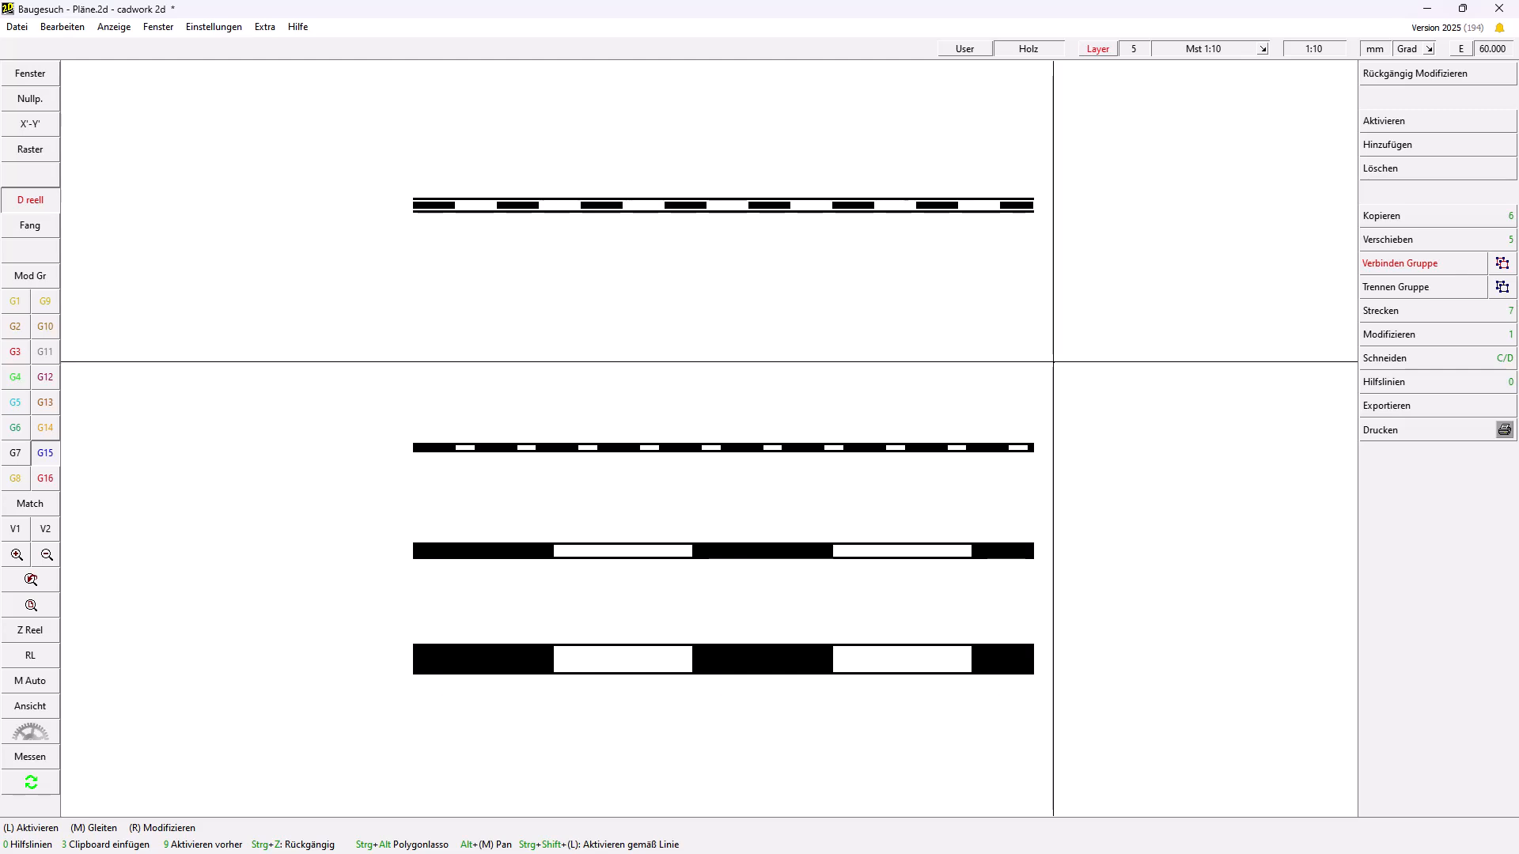
# Assign the user-defined dash type U2 to the axis of the 10 mm Rohr/Leitung line below the normal line.
pyautogui.click(1034, 448)
pyautogui.press('1')
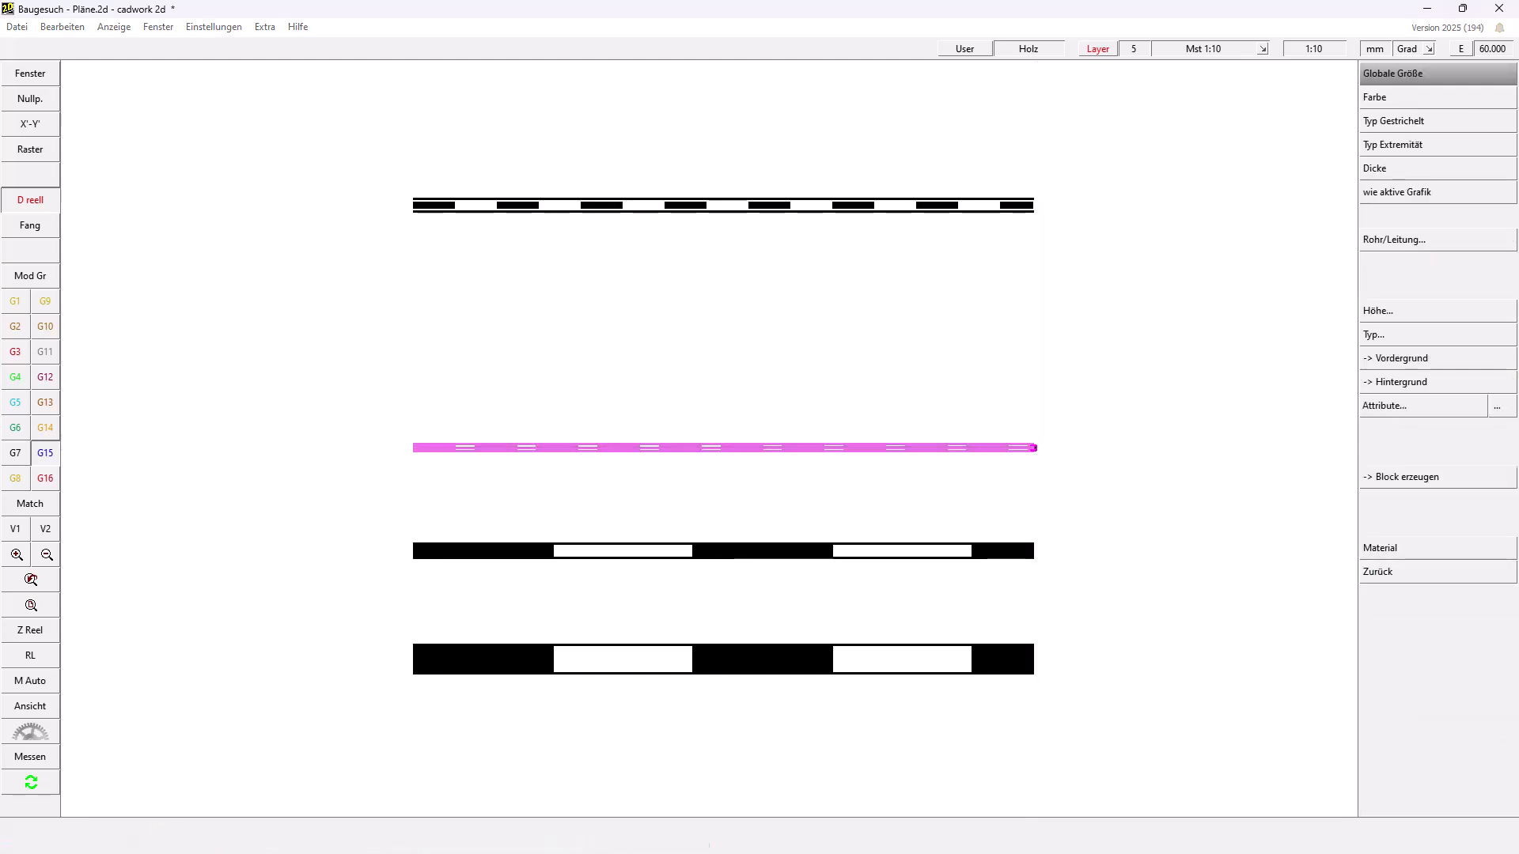
pyautogui.click(1386, 241)
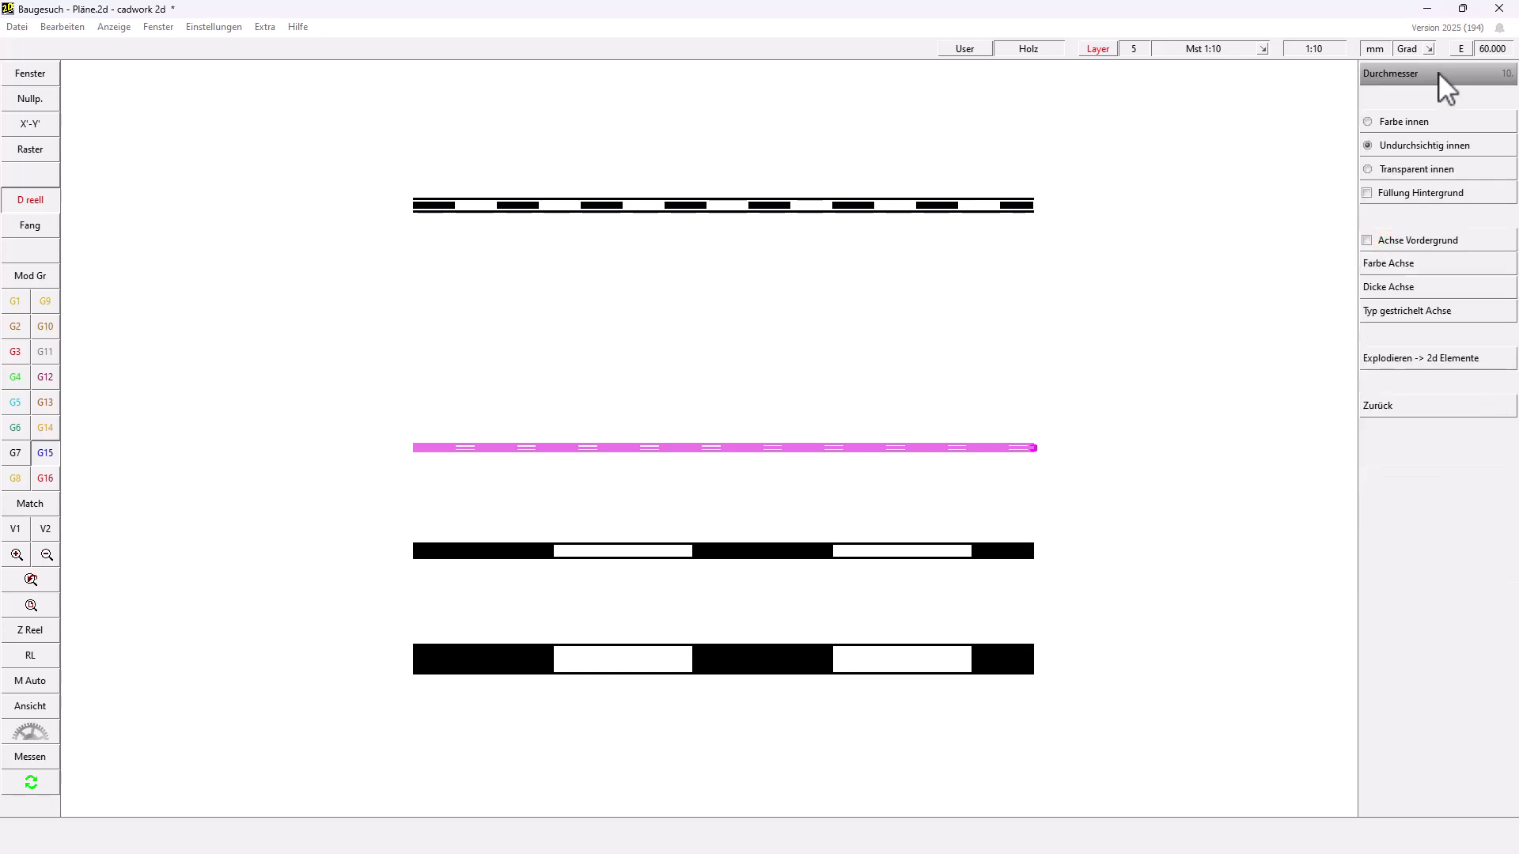
pyautogui.click(1440, 311)
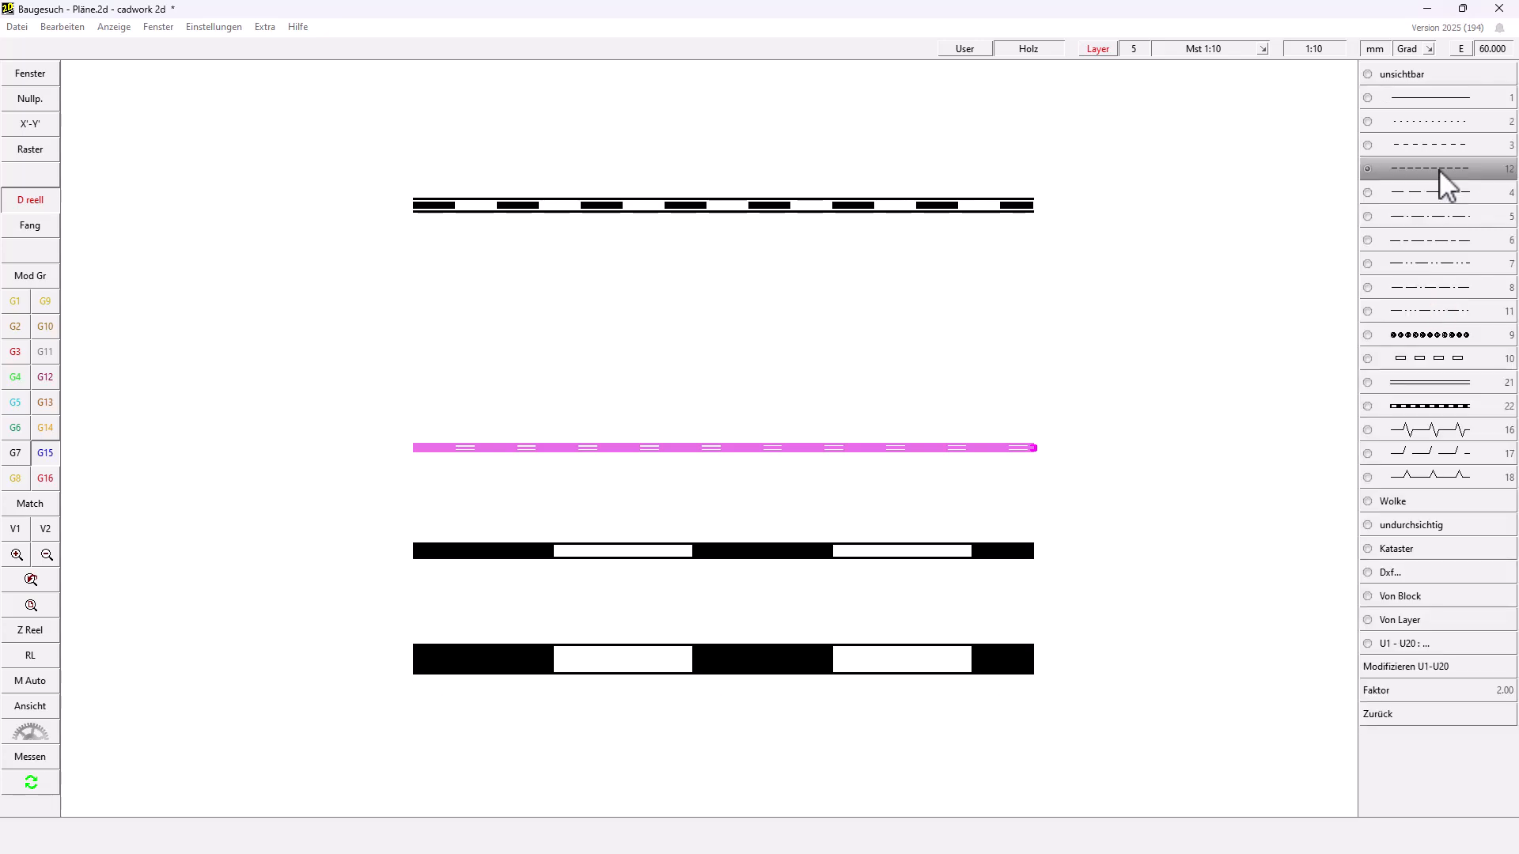
pyautogui.click(1427, 646)
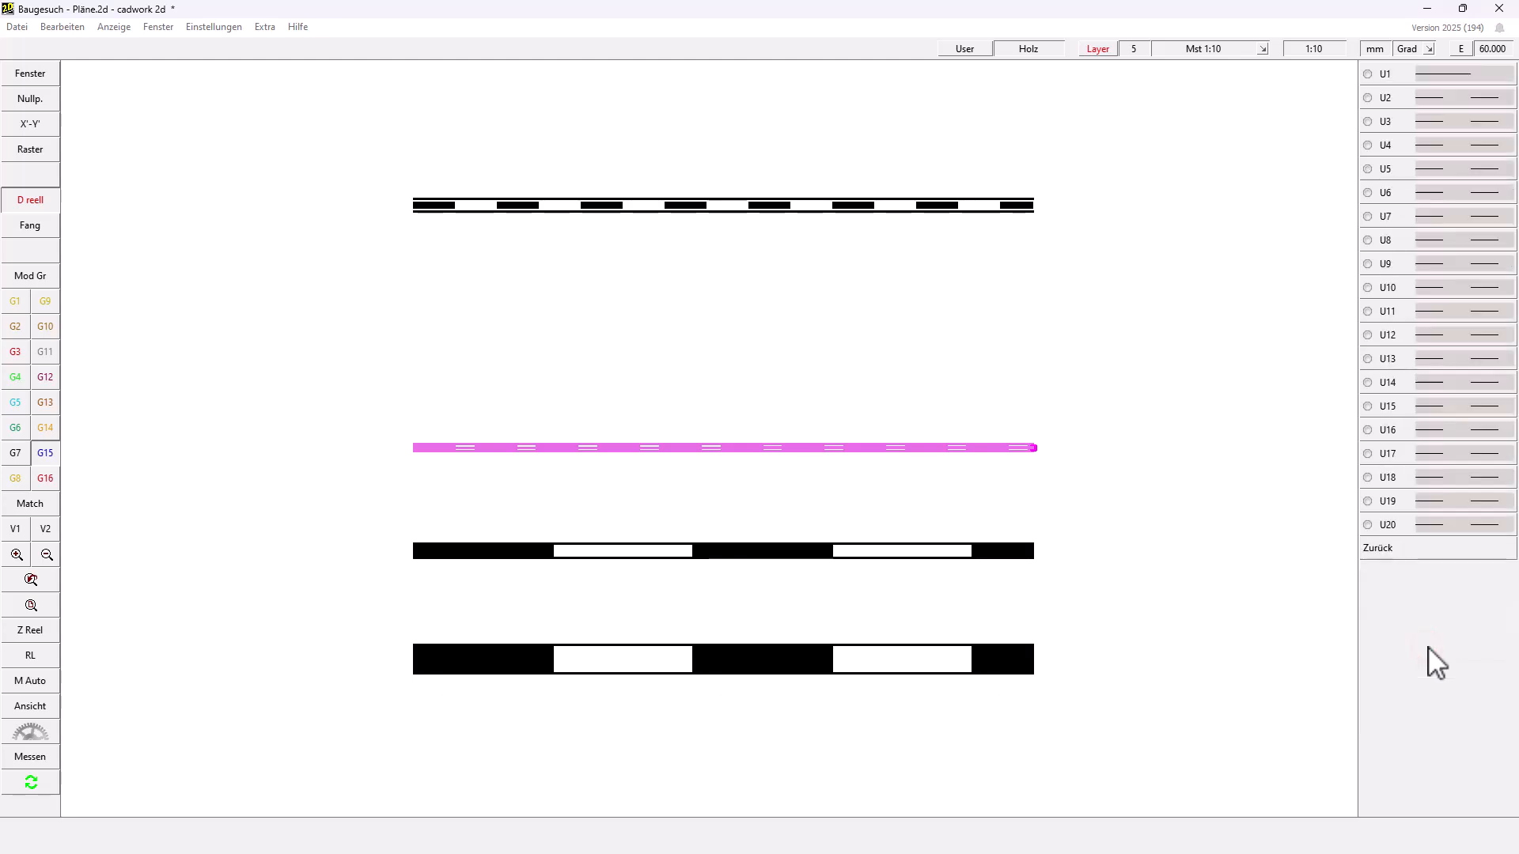
pyautogui.click(1503, 98)
pyautogui.rightClick(1501, 95)
pyautogui.rightClick(1433, 271)
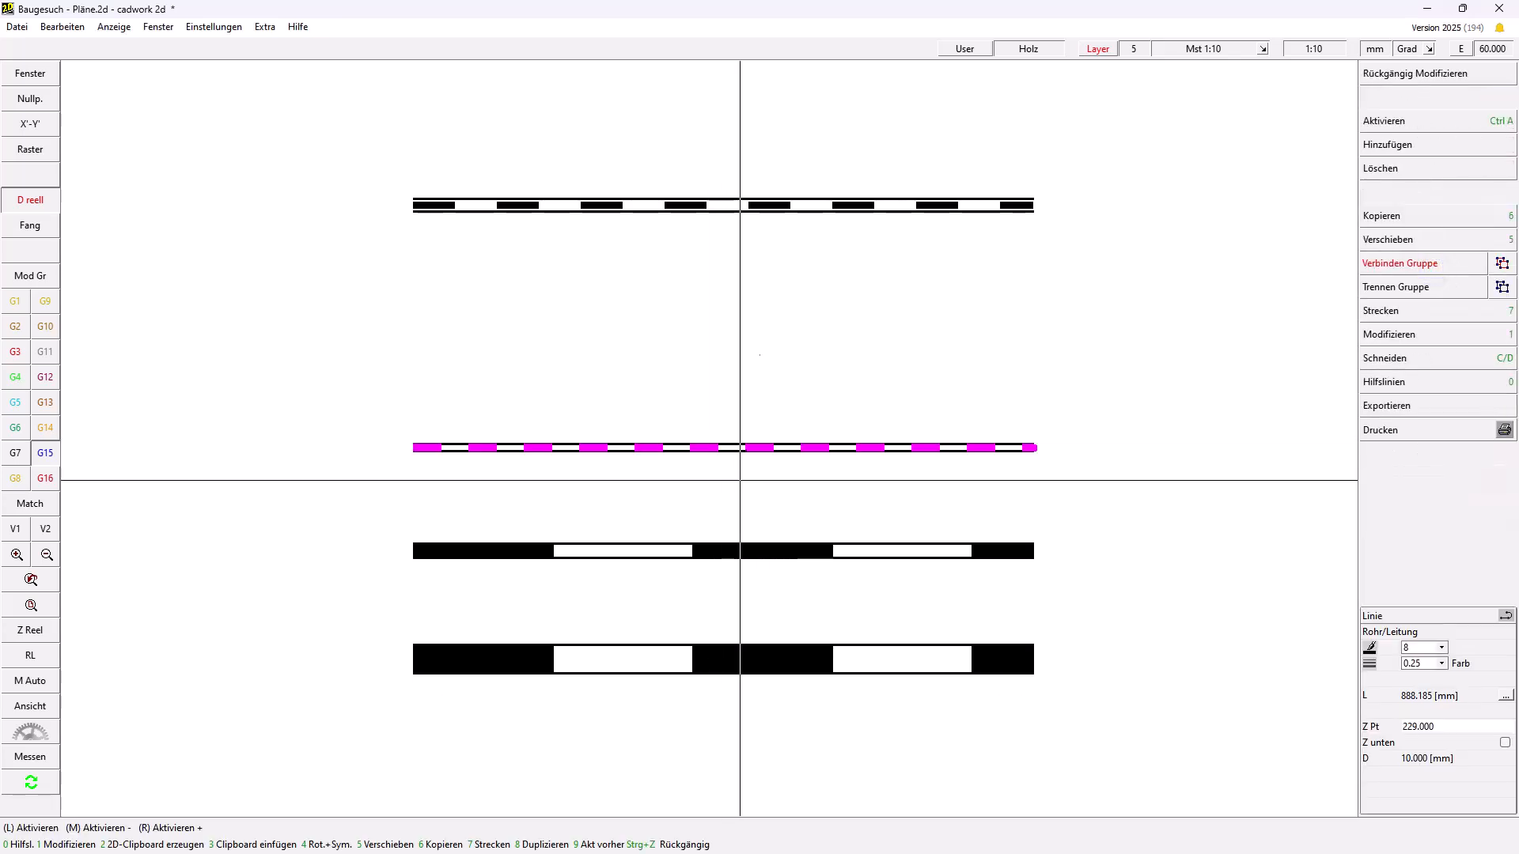
pyautogui.click(753, 328)
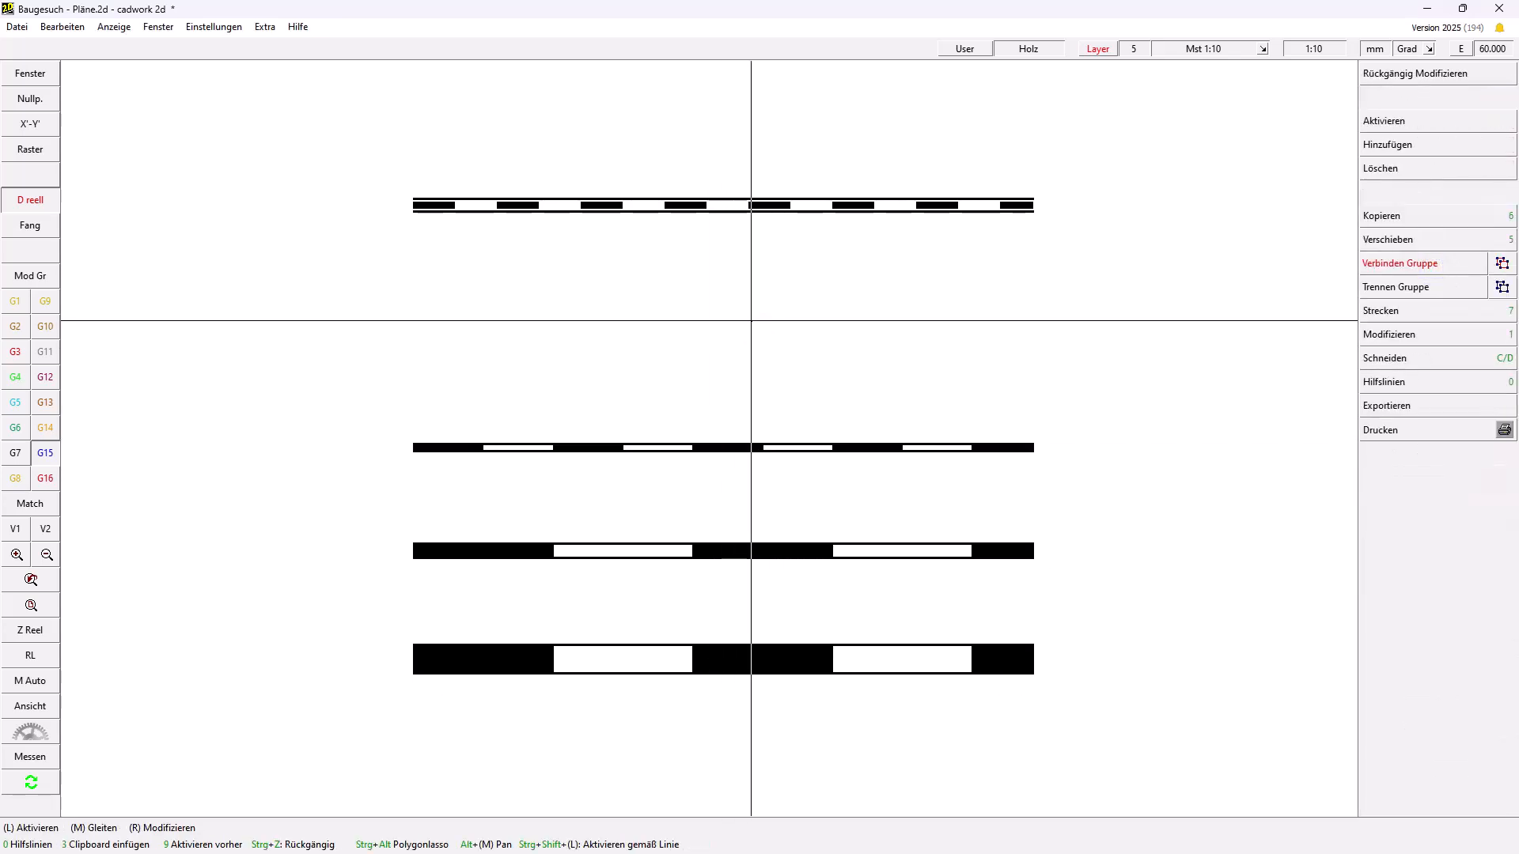